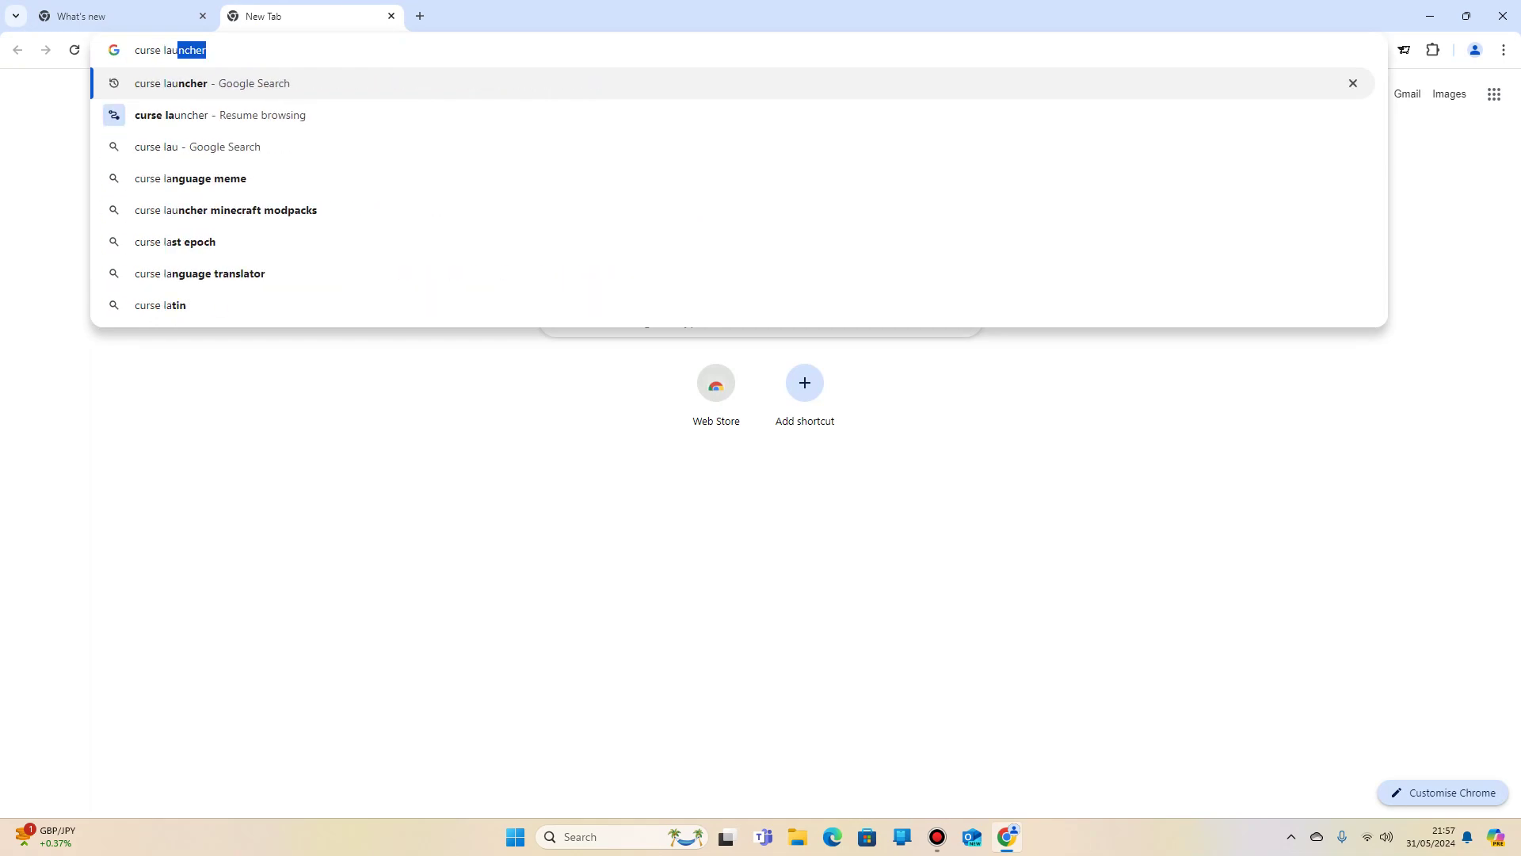
Step: Search the web for the curse launcher and open CurseForge's app download page
key("Return")
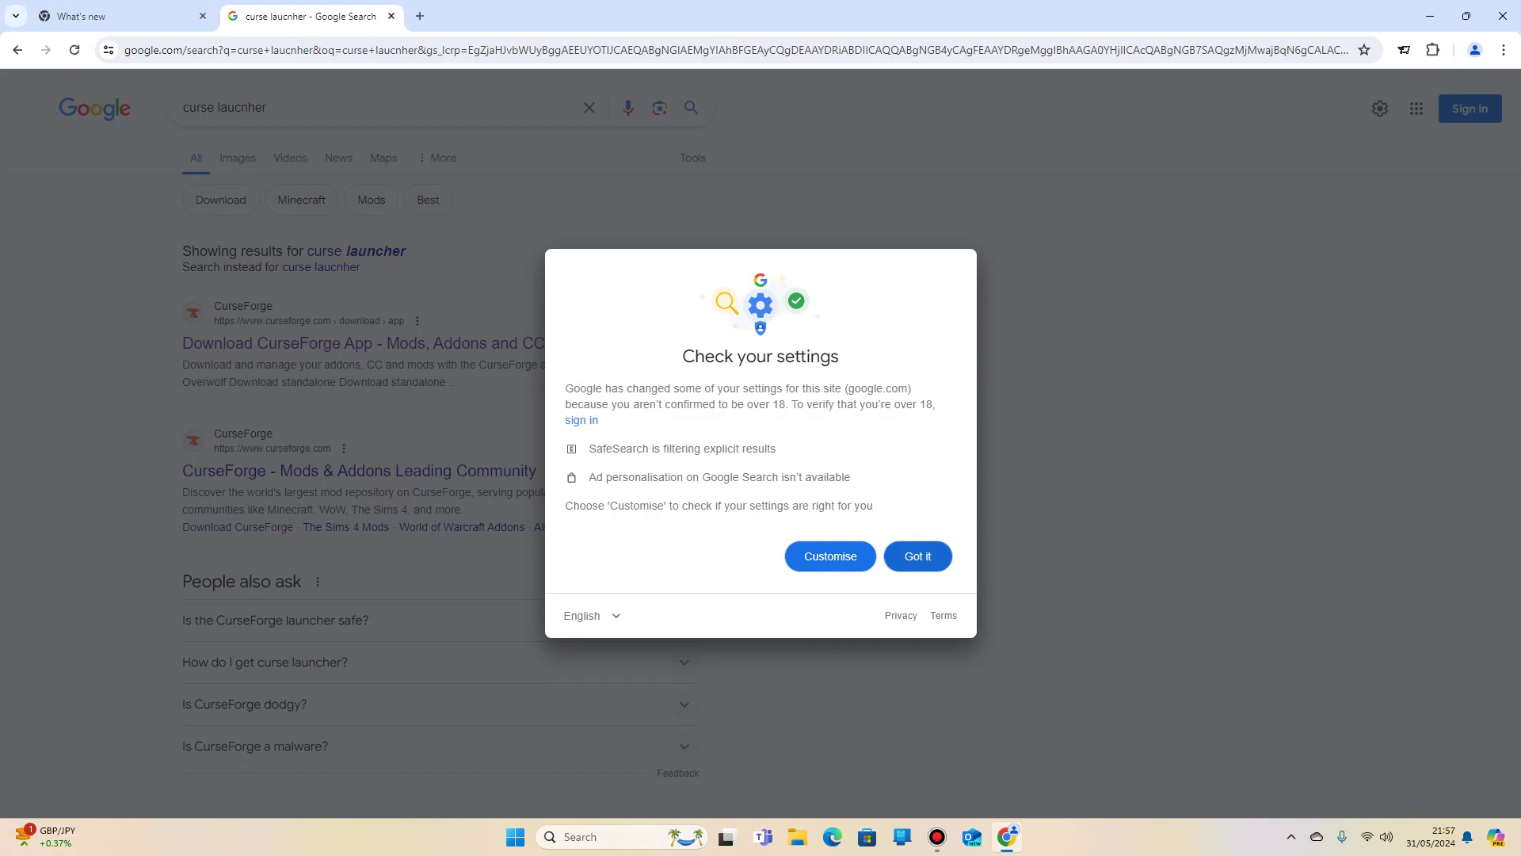
left_click(917, 555)
left_click(356, 251)
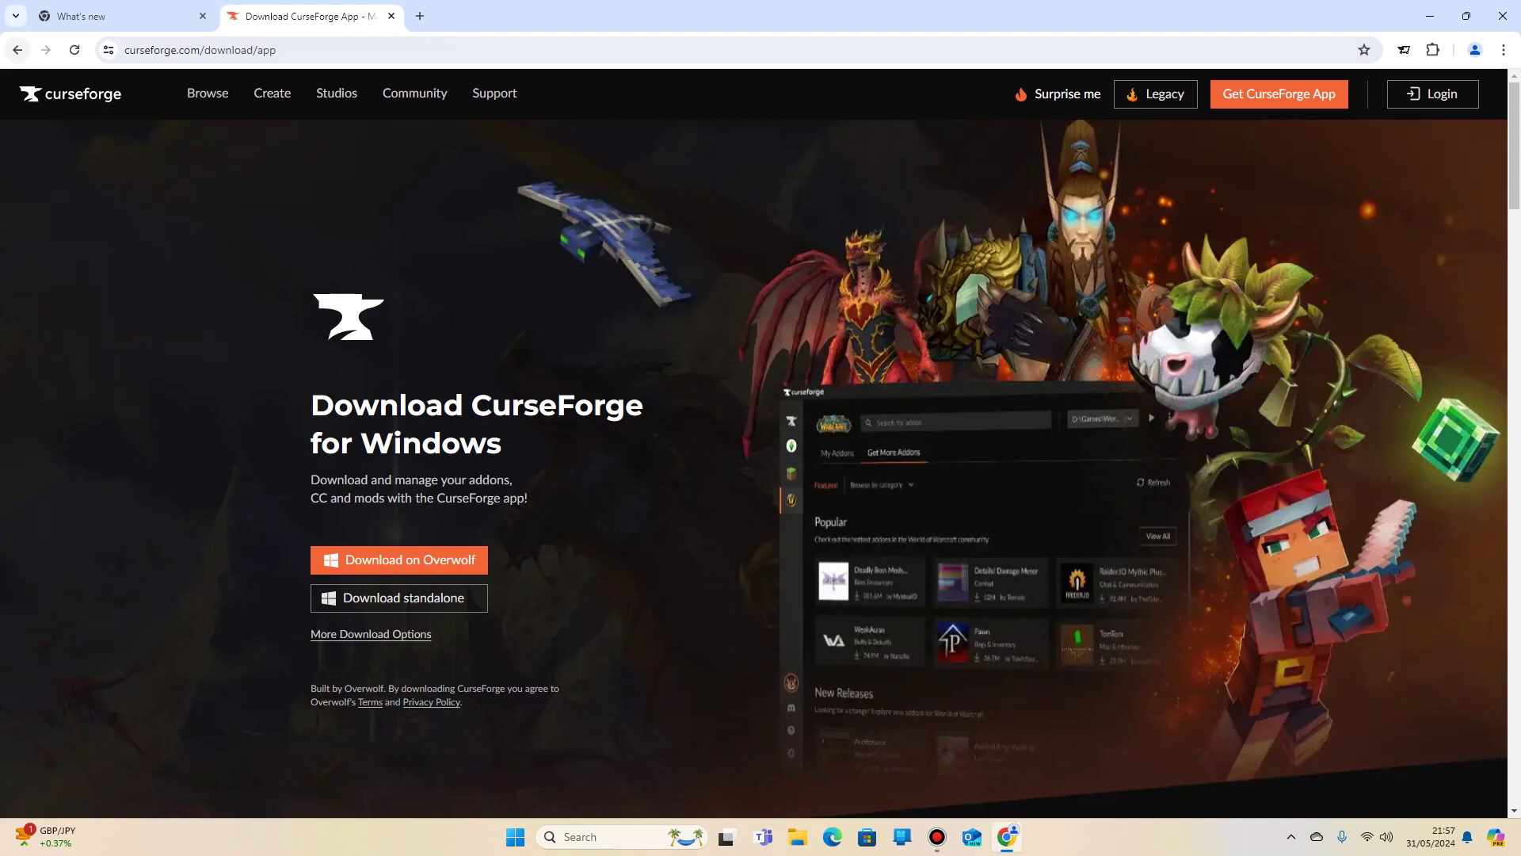
left_click(18, 49)
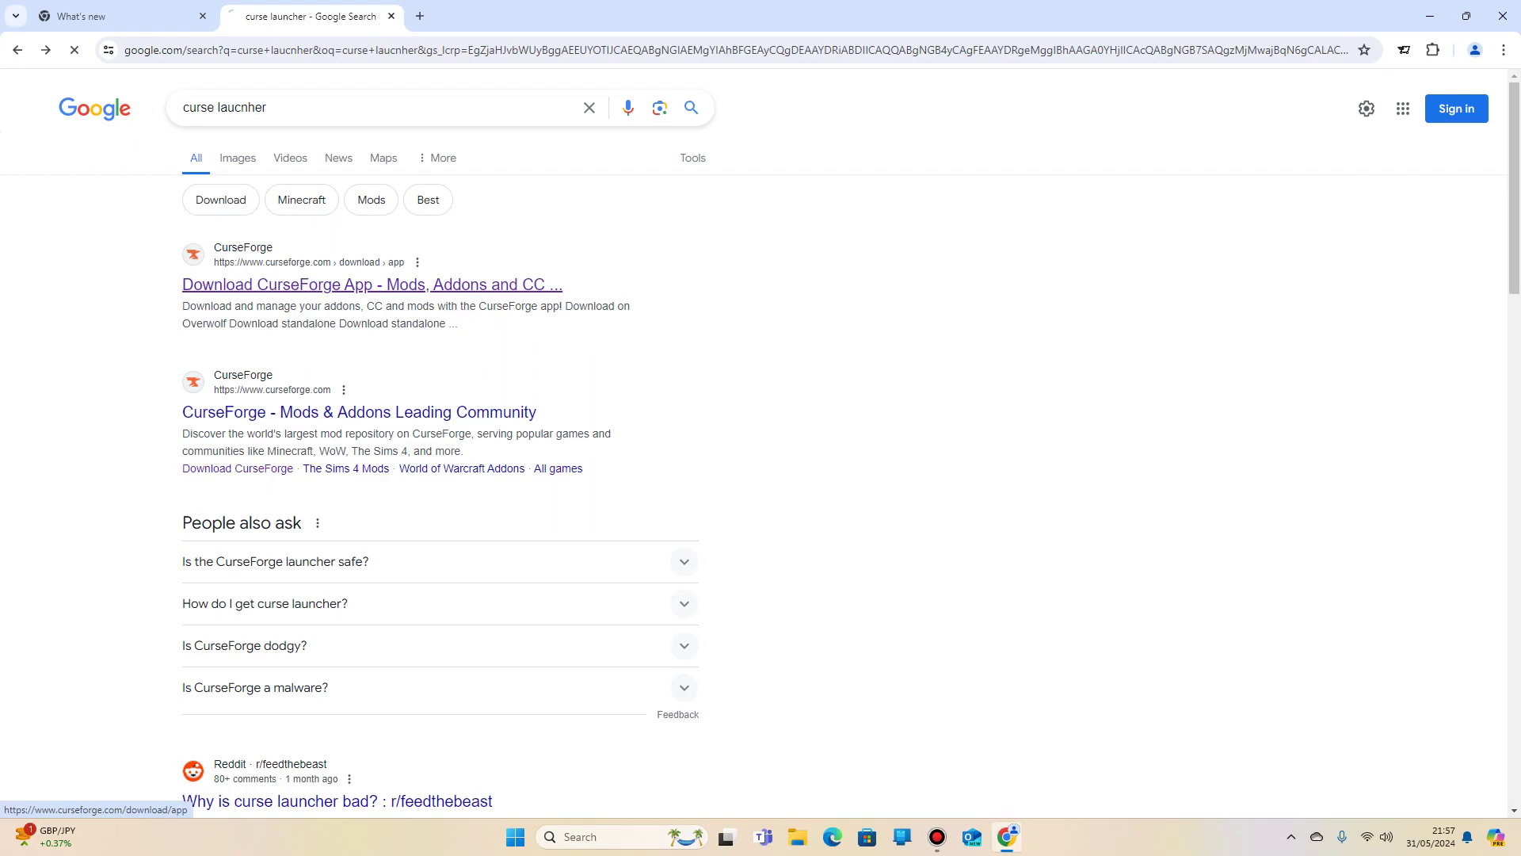
left_click(373, 284)
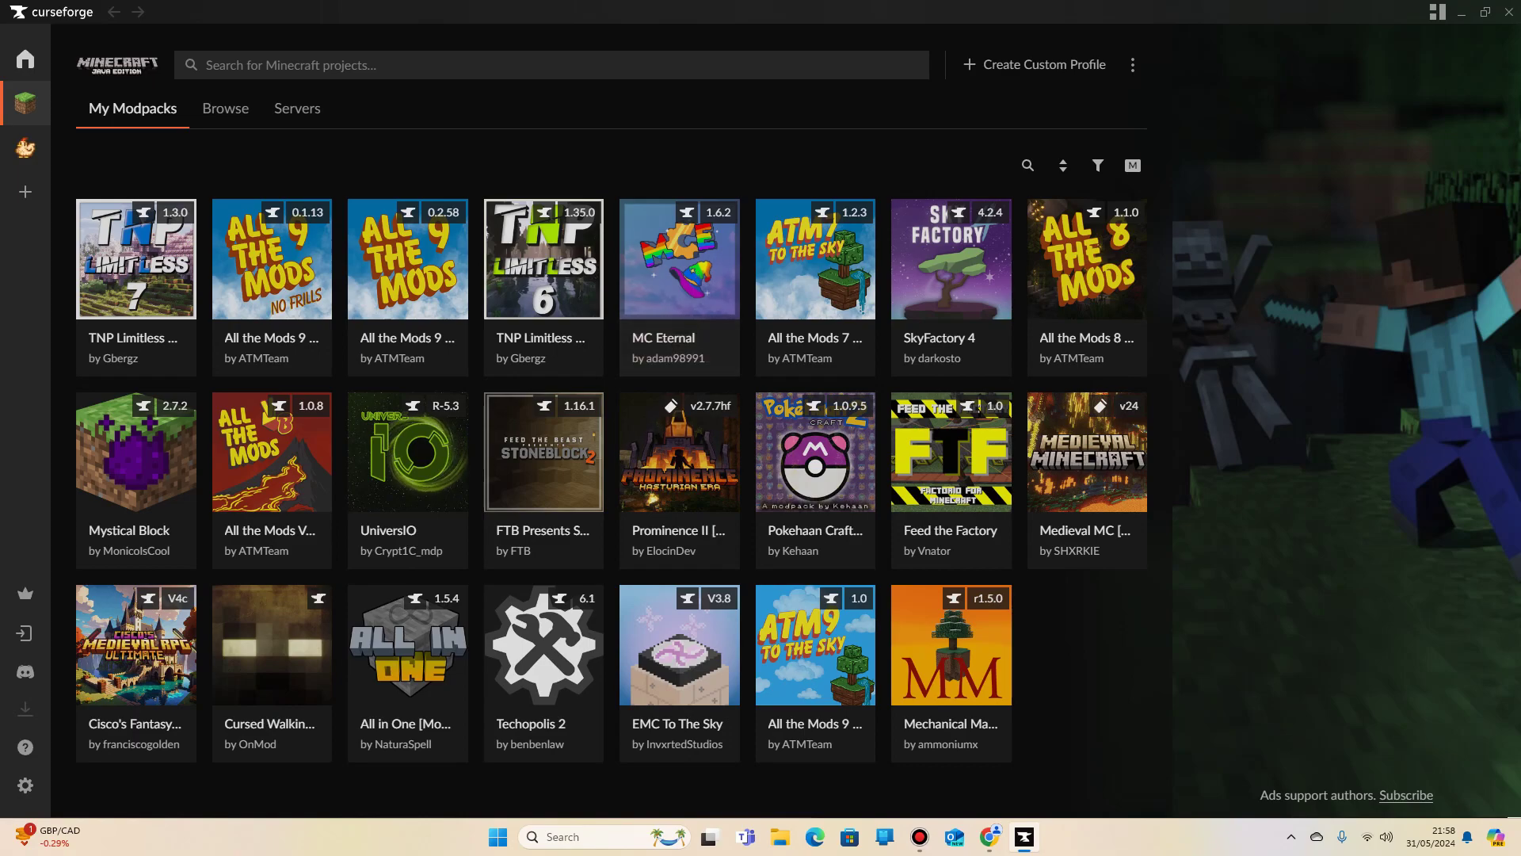
Step: In the CurseForge app, view the game overview and the options to scan disks for games or manually add a game folder
left_click(25, 59)
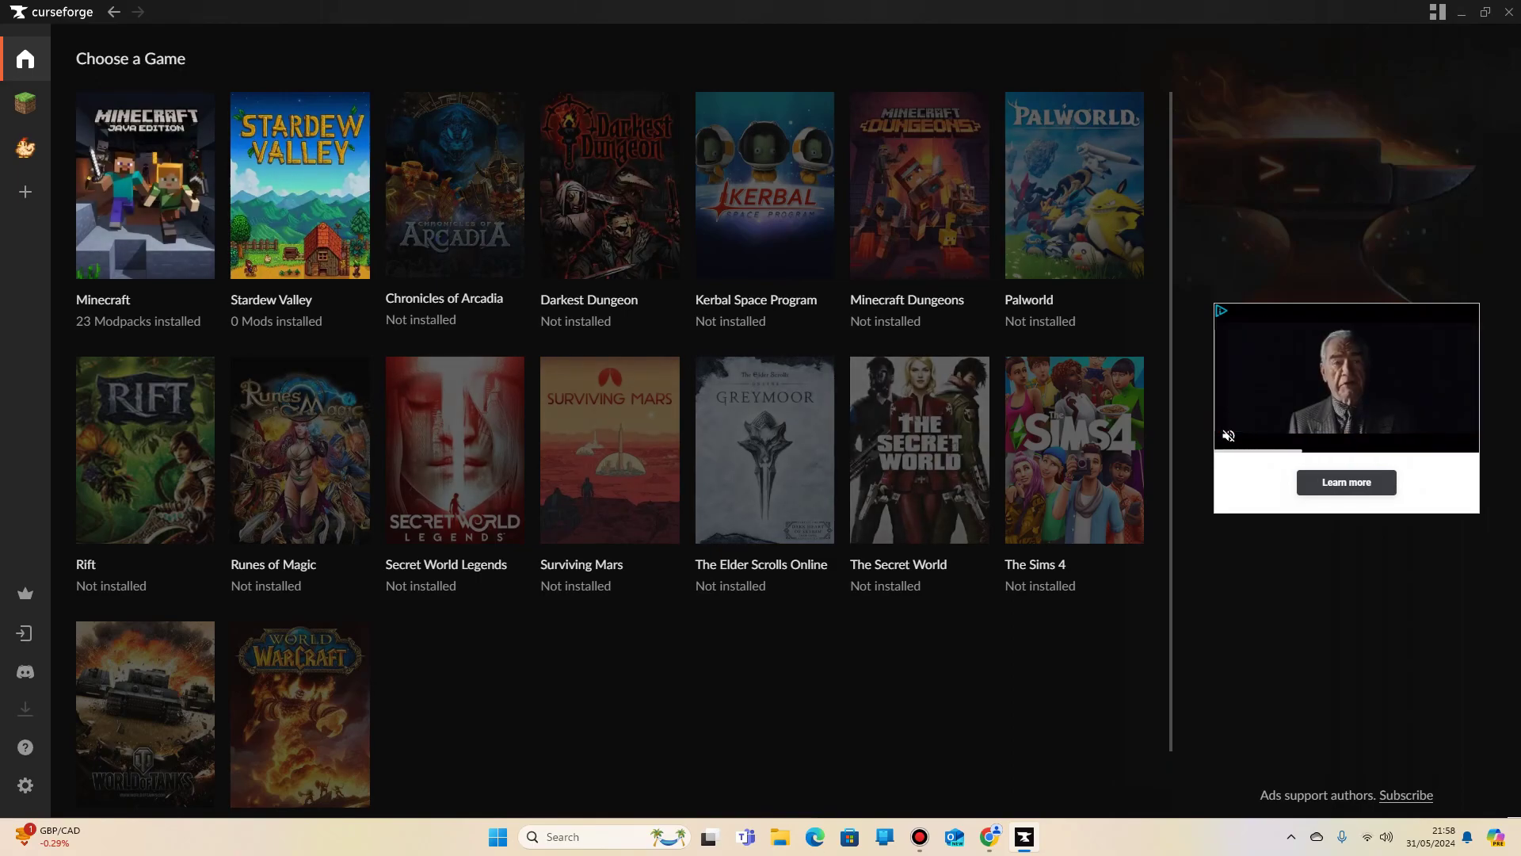
left_click(26, 192)
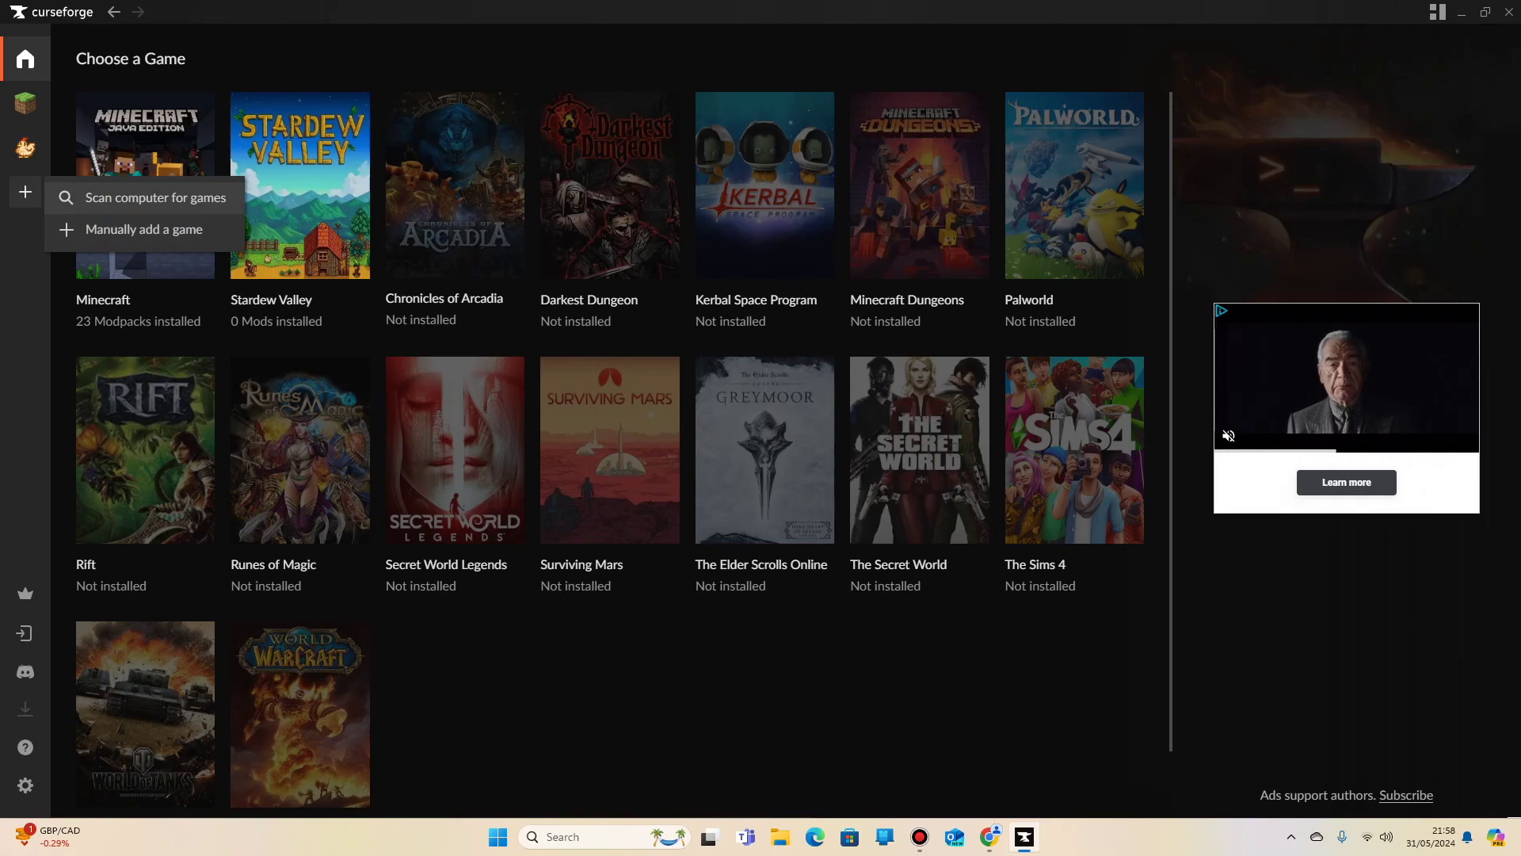
left_click(155, 197)
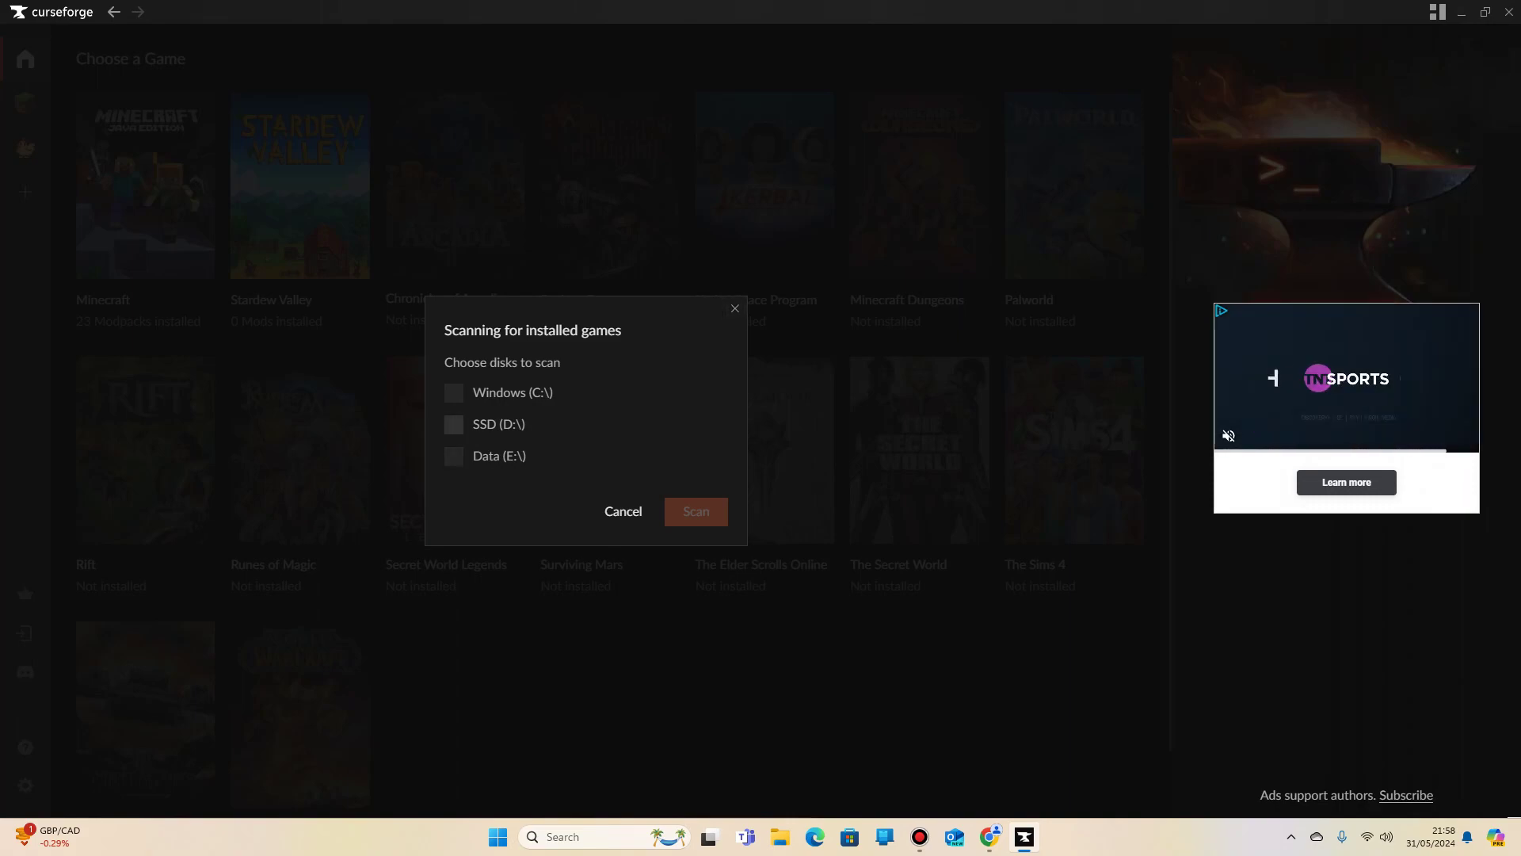
key("Escape")
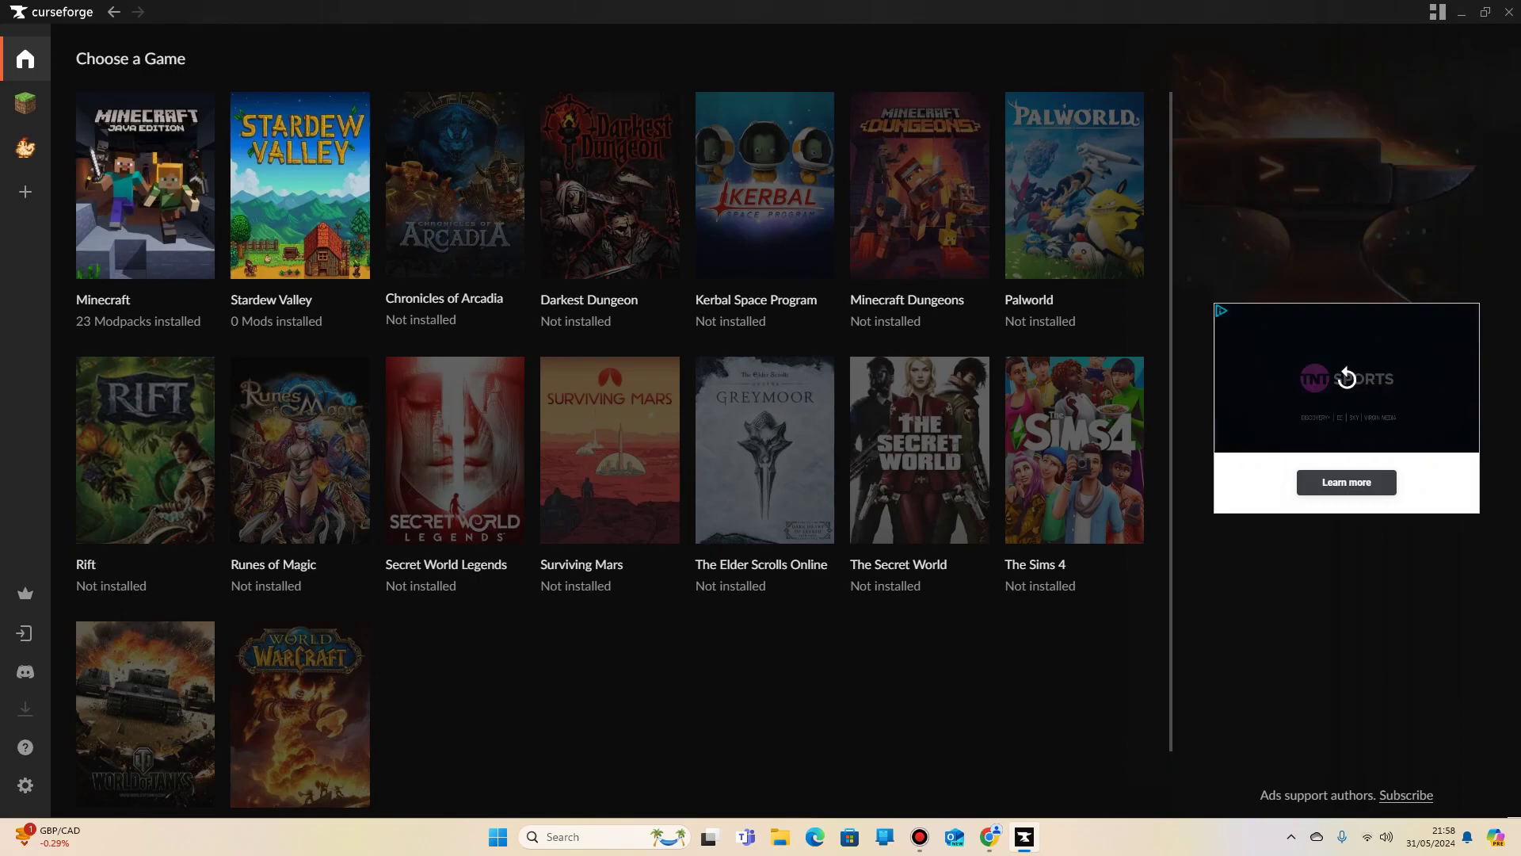
left_click(25, 192)
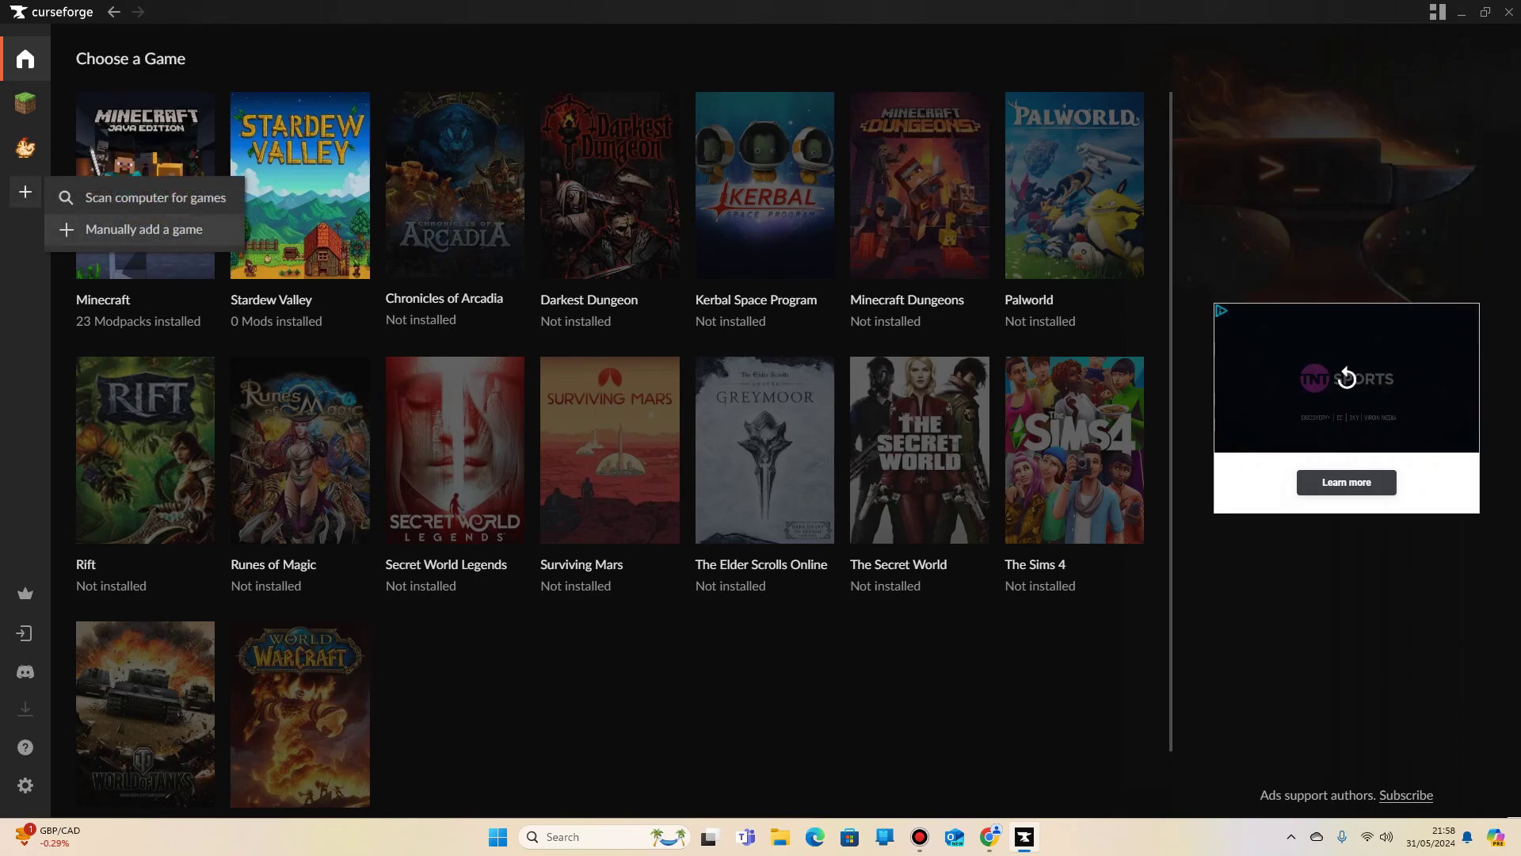
left_click(144, 229)
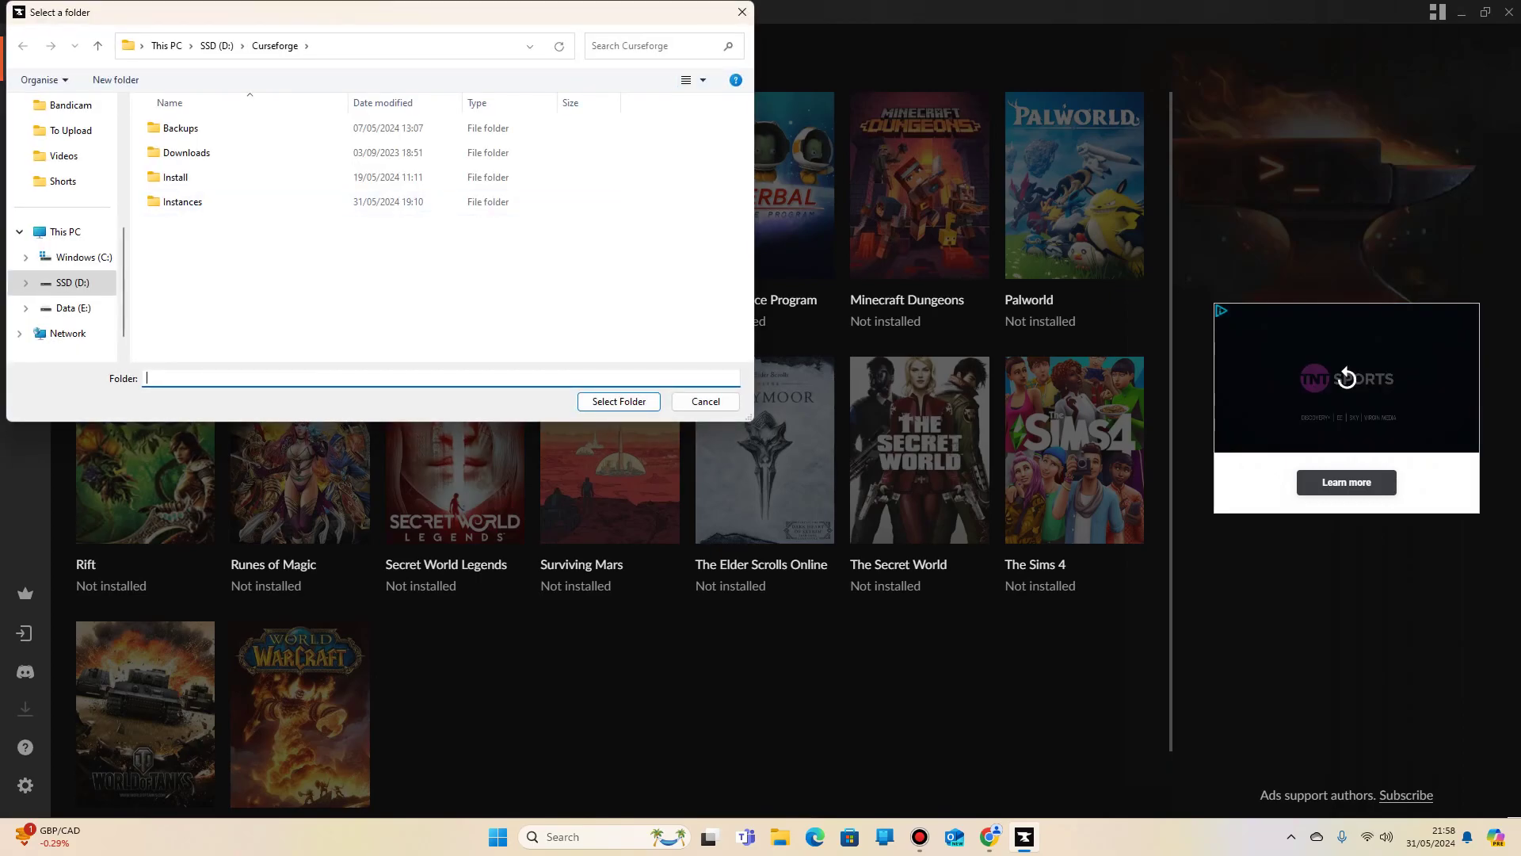
key("Escape")
Step: Open Minecraft's modpack catalogue, search for "all the mods 9 to the sky" and look through the results
left_click(145, 214)
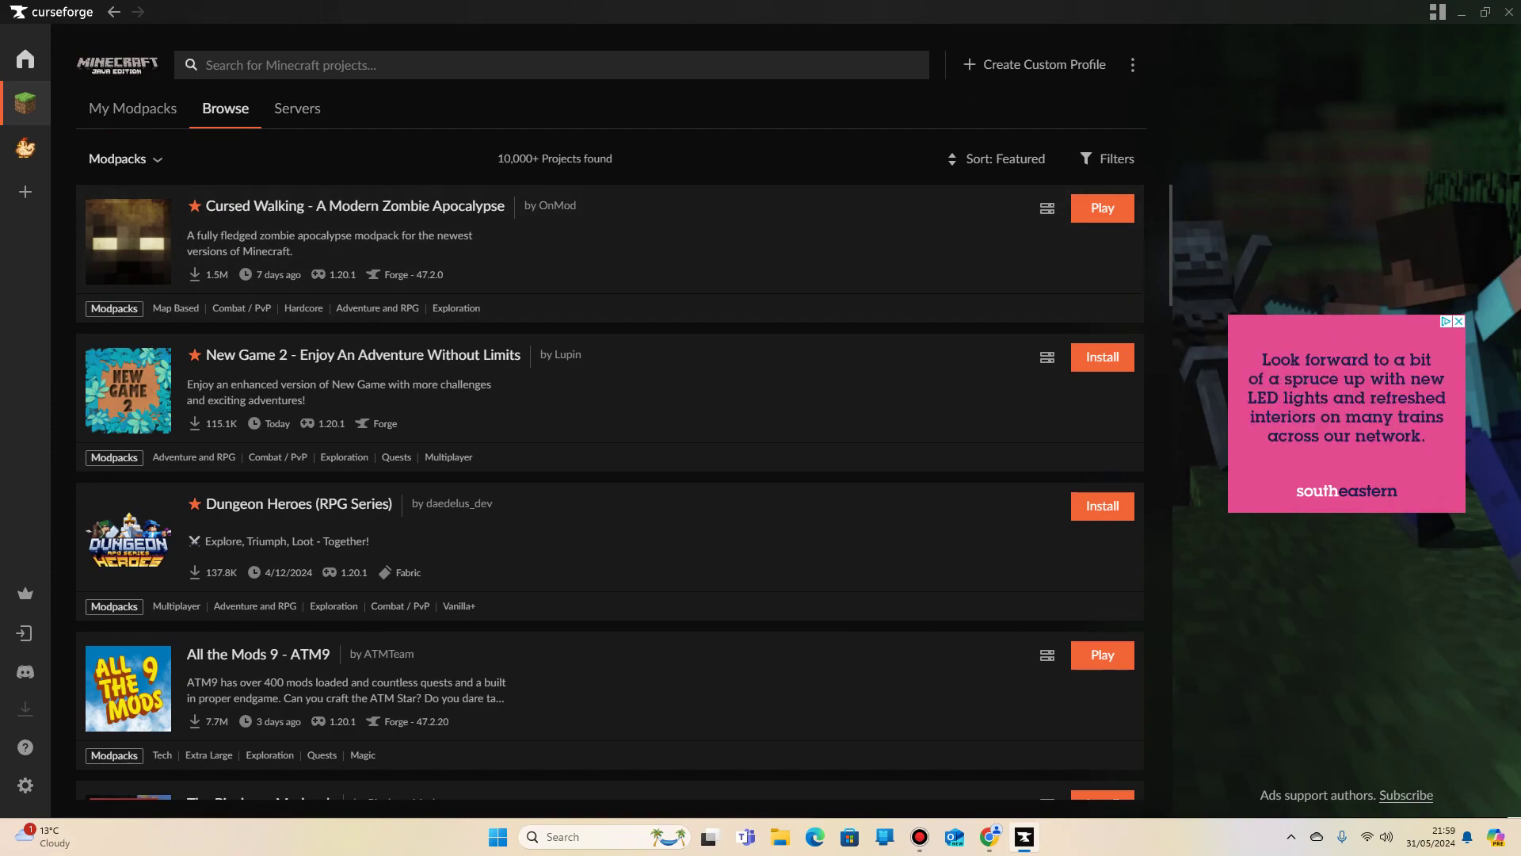
type("all the ")
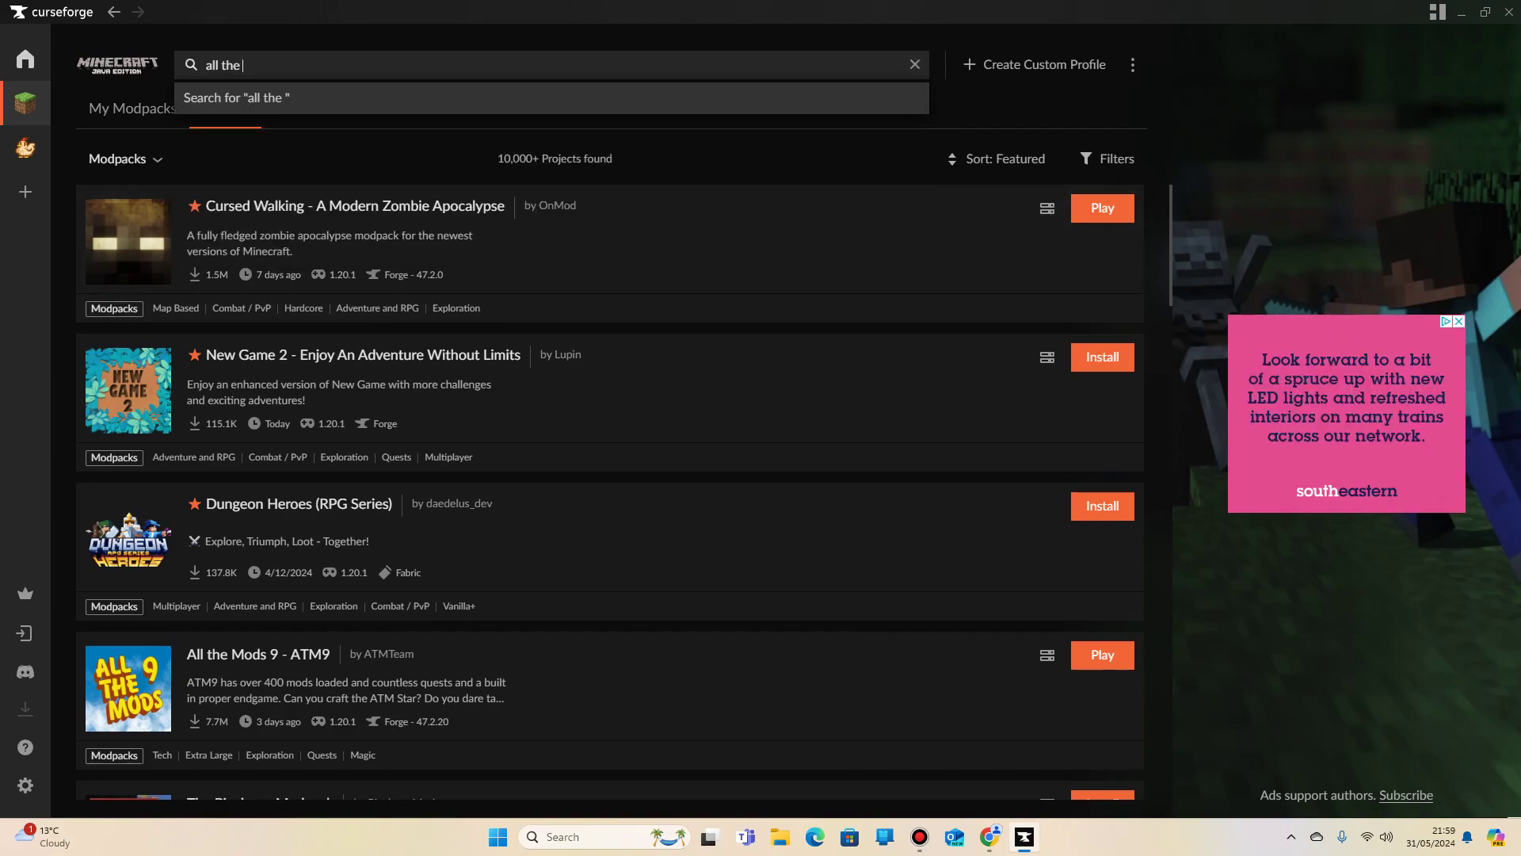
type("mods 9 to the sky")
key("Return")
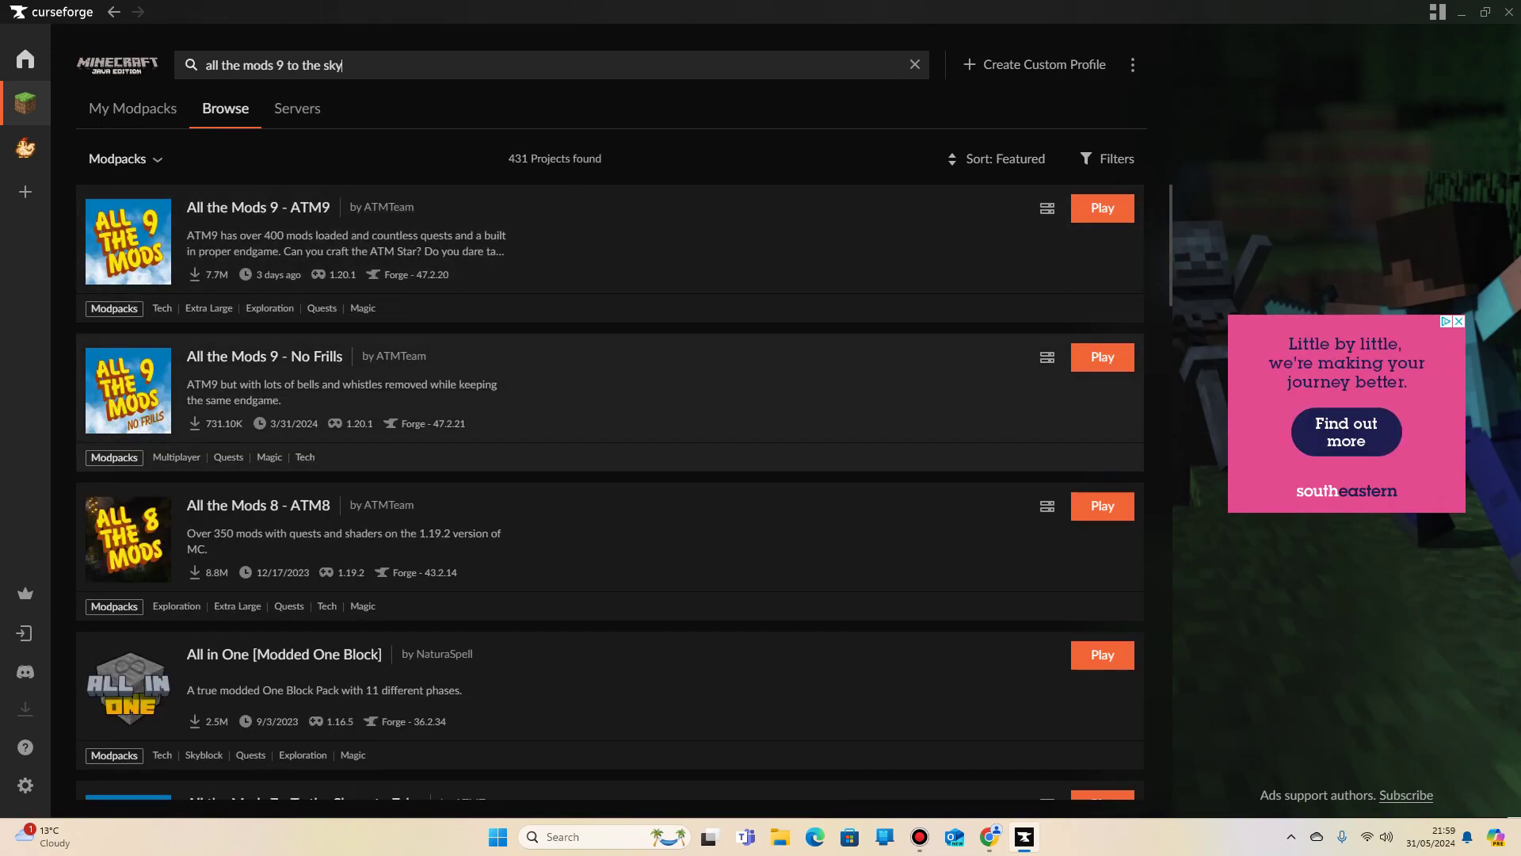
scroll(610, 491, "down", 10)
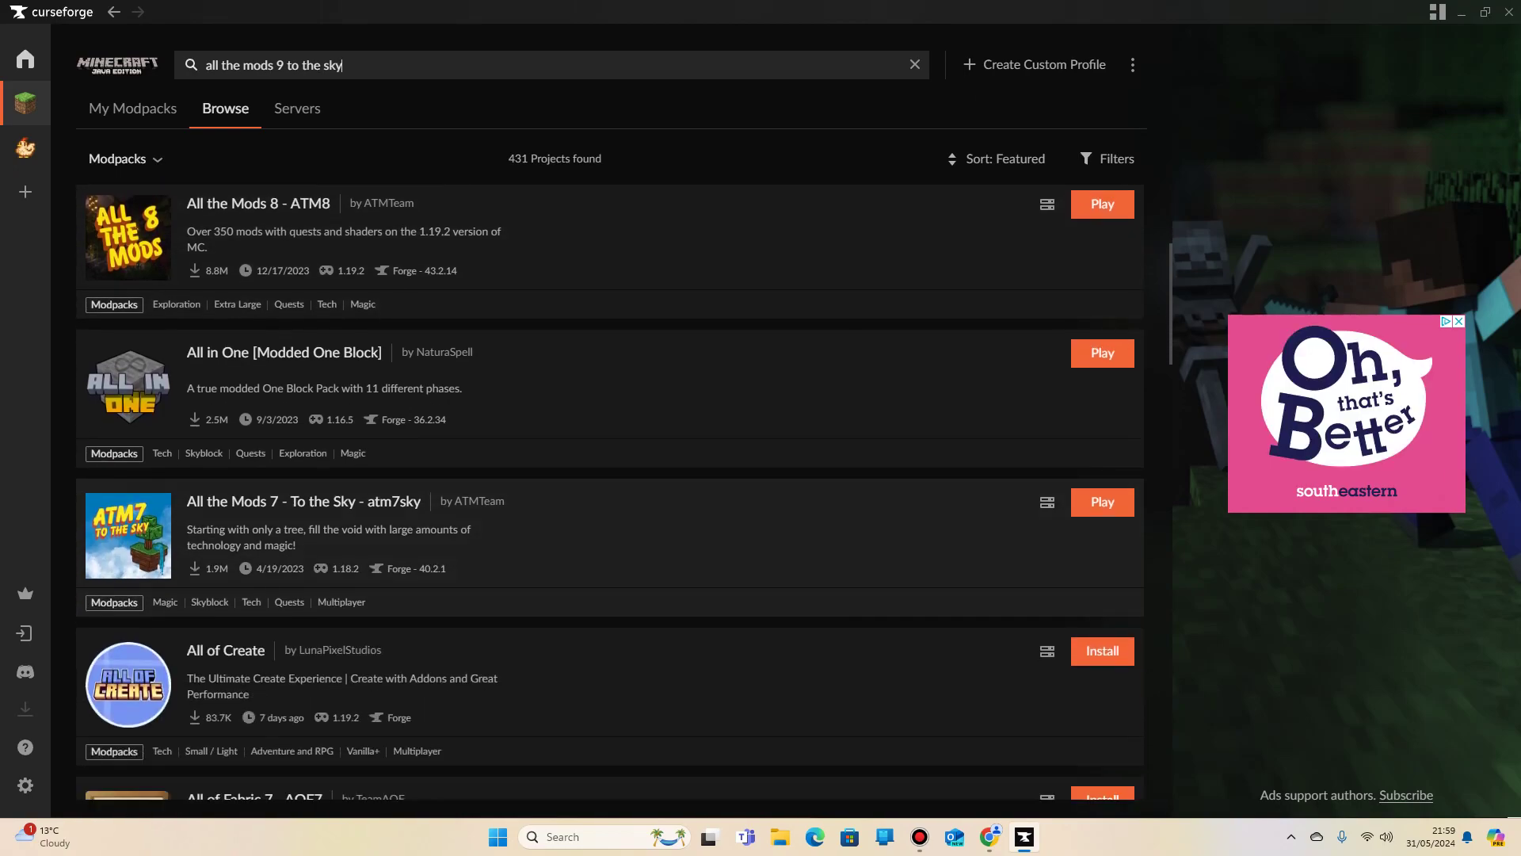
scroll(610, 492, "down", 4)
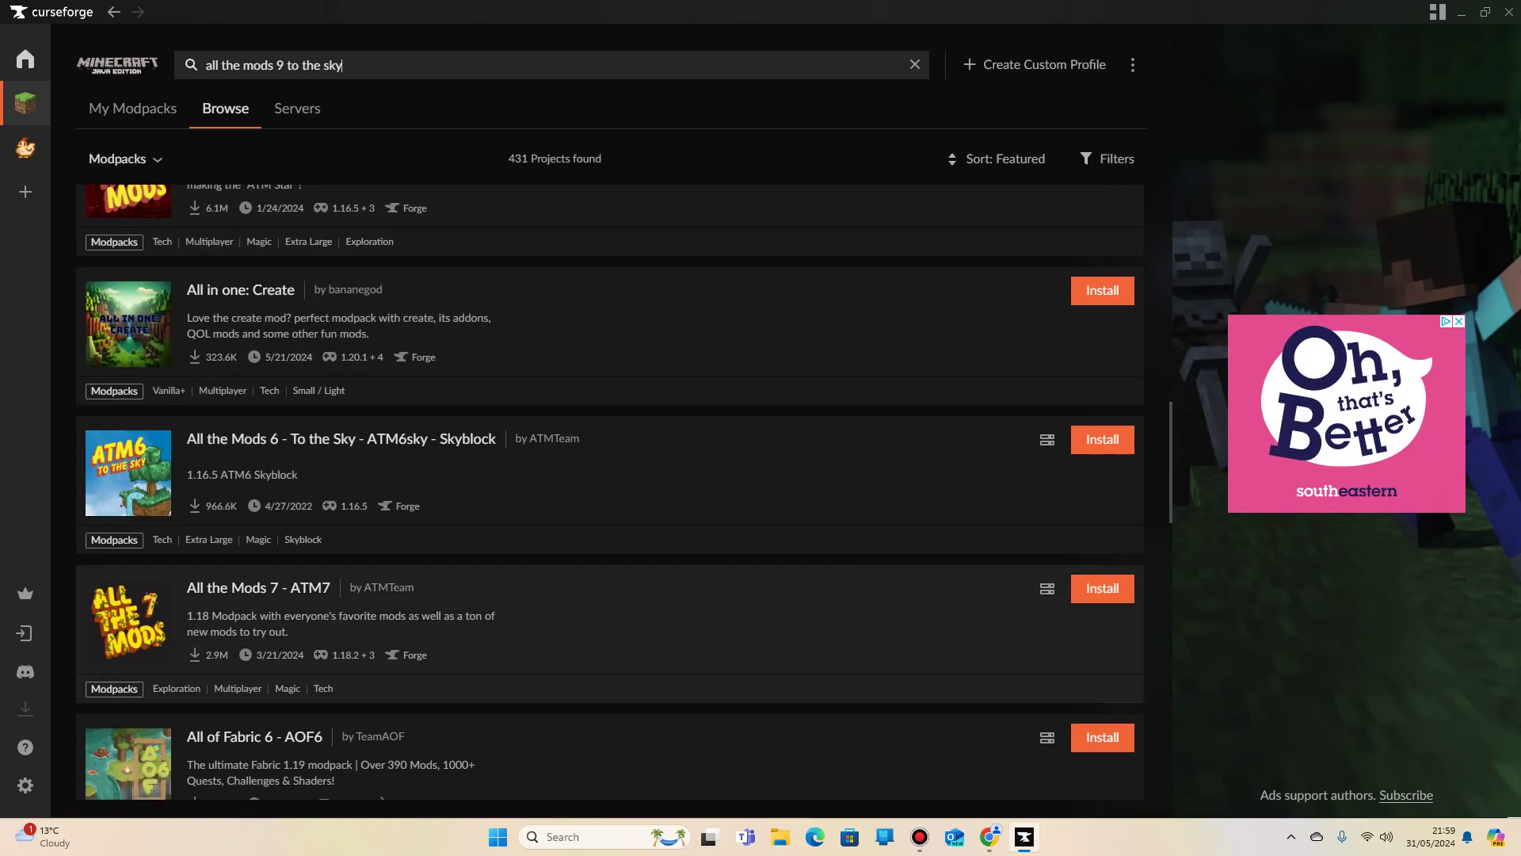
scroll(610, 492, "down", 13)
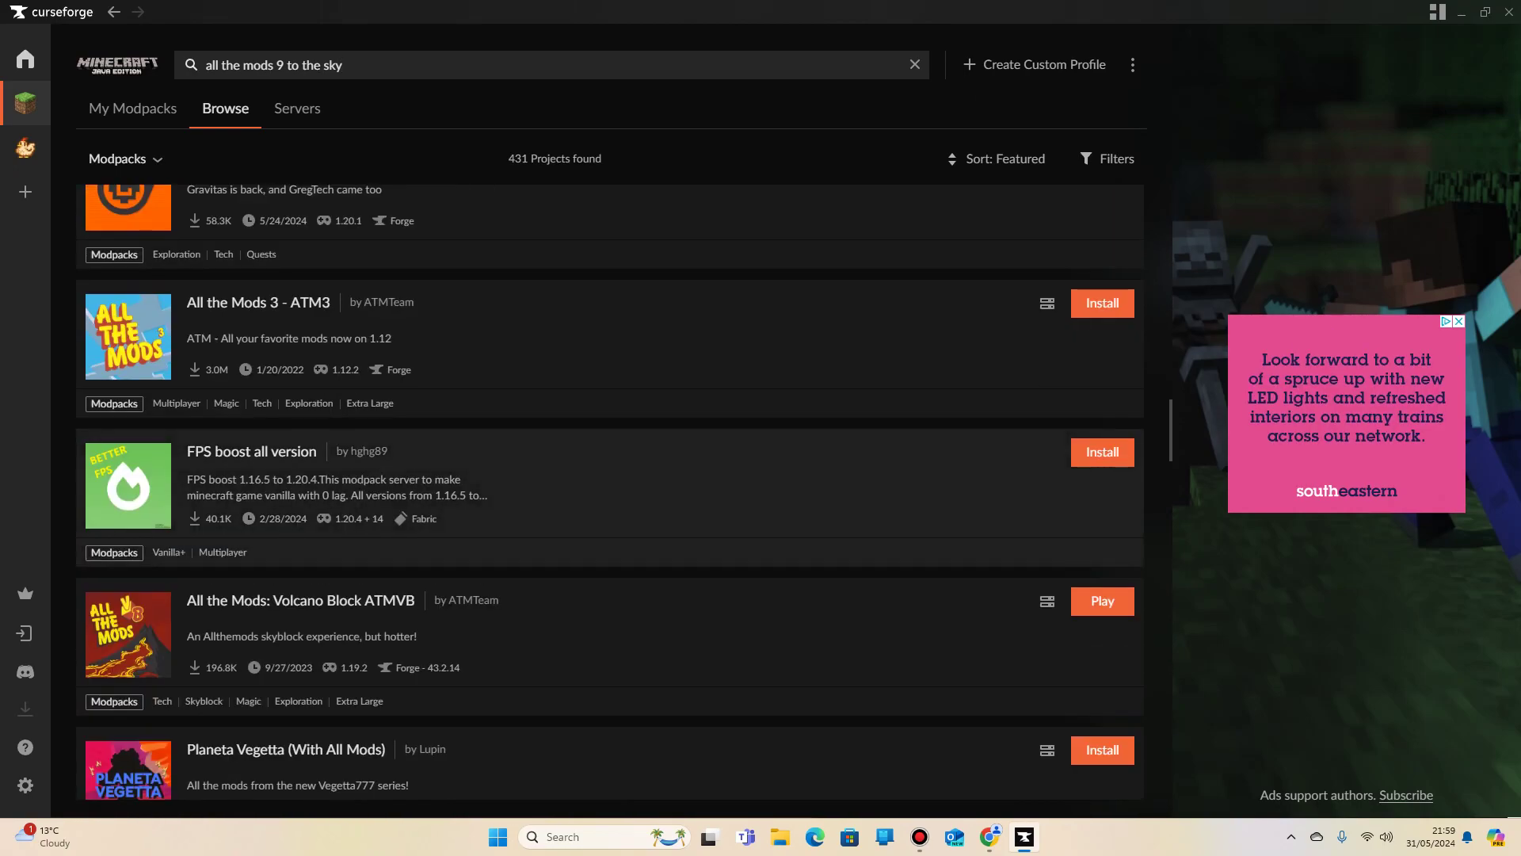
scroll(610, 491, "down", 9)
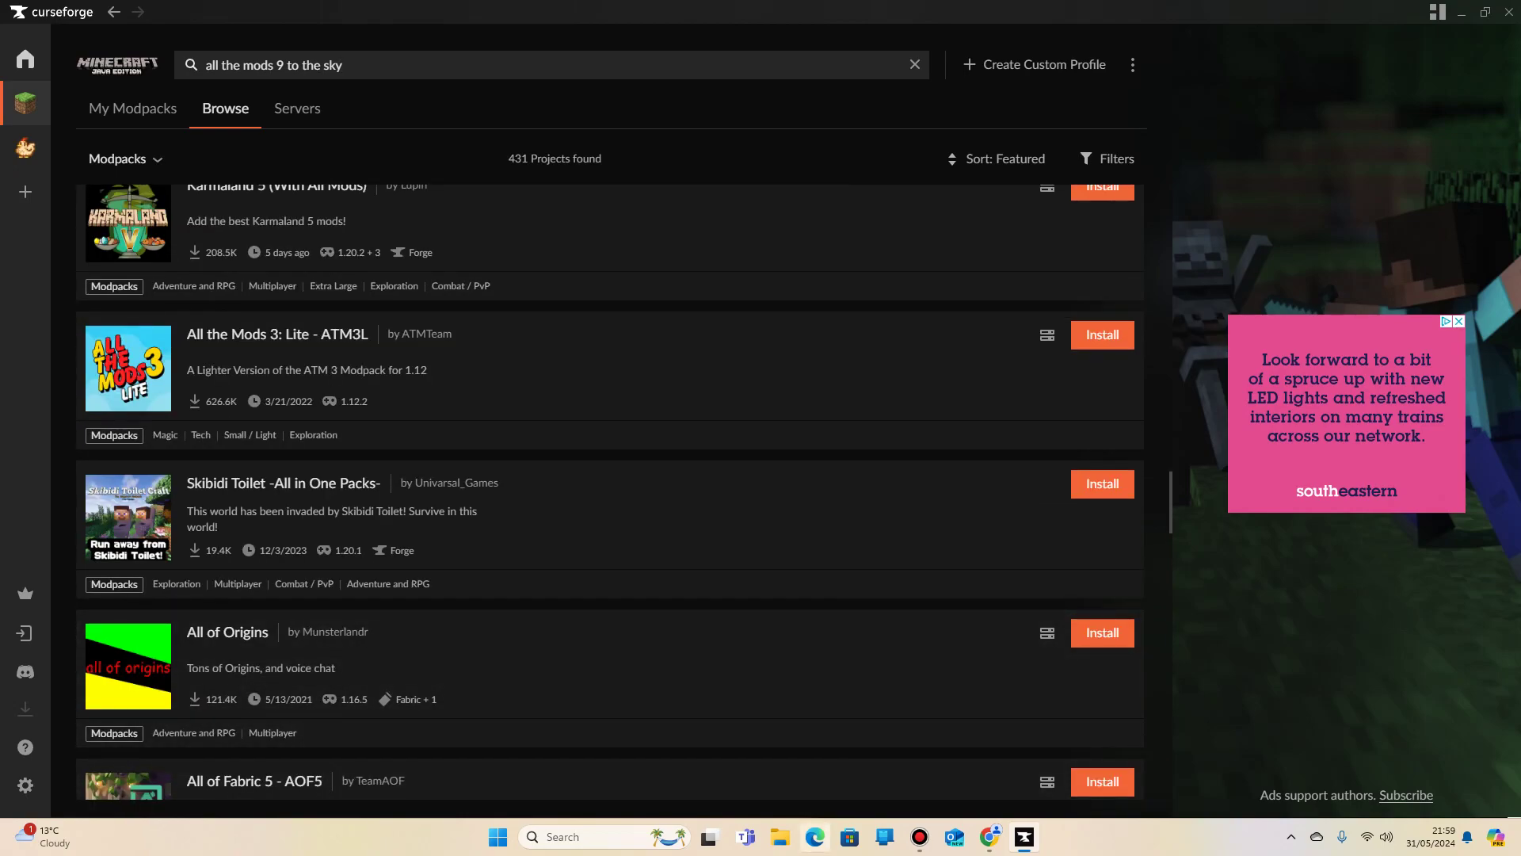
Step: Switch to Chrome, find the All the Mods 9 - To the Sky modpack page on CurseForge and install it through the CurseForge app
left_click(988, 836)
key("ctrl+t")
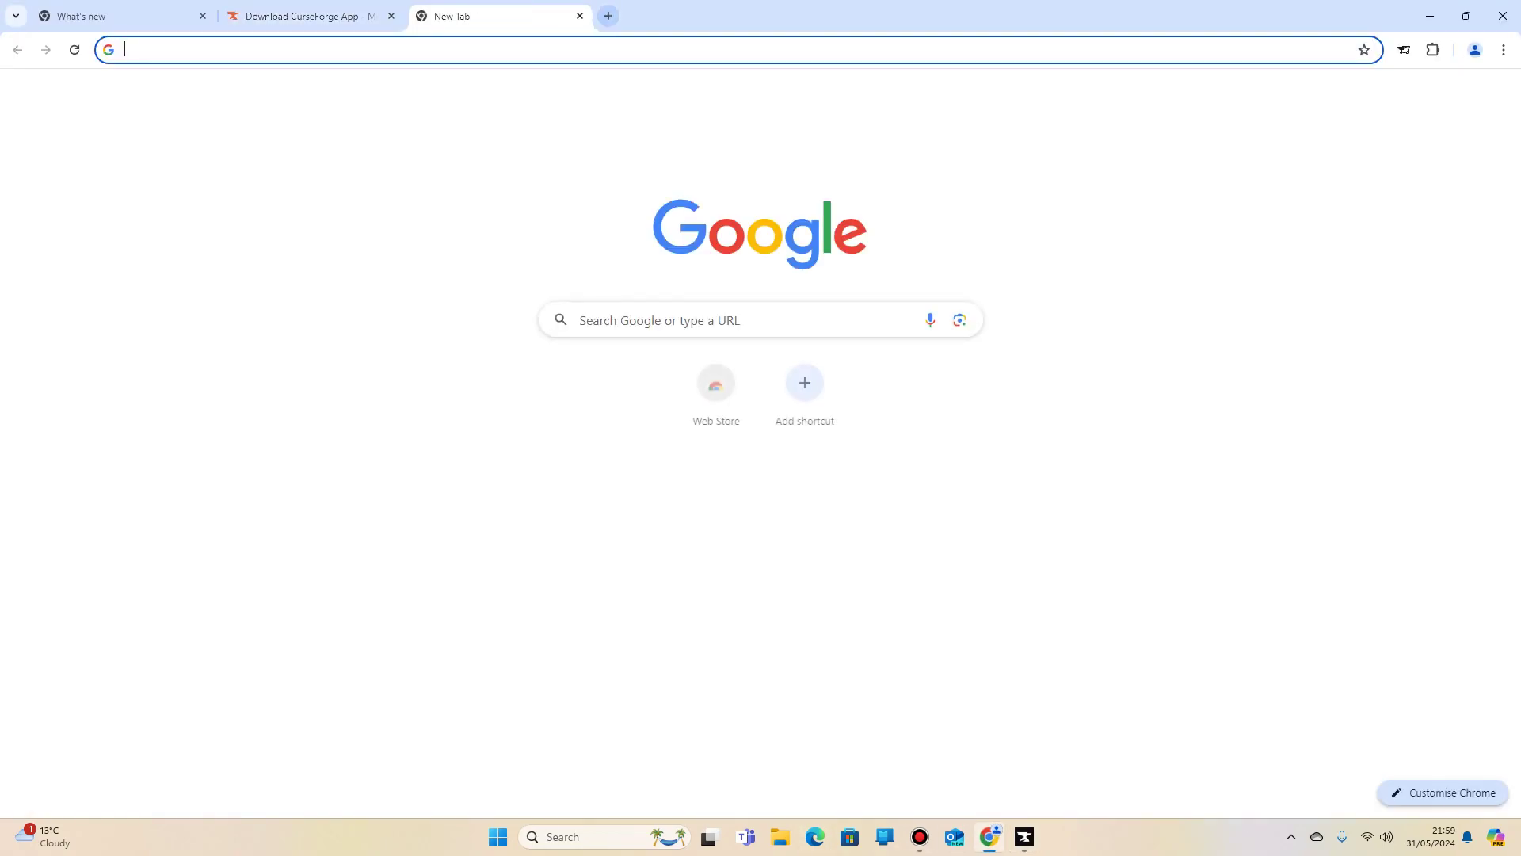
type("all the mods 9 to the sky")
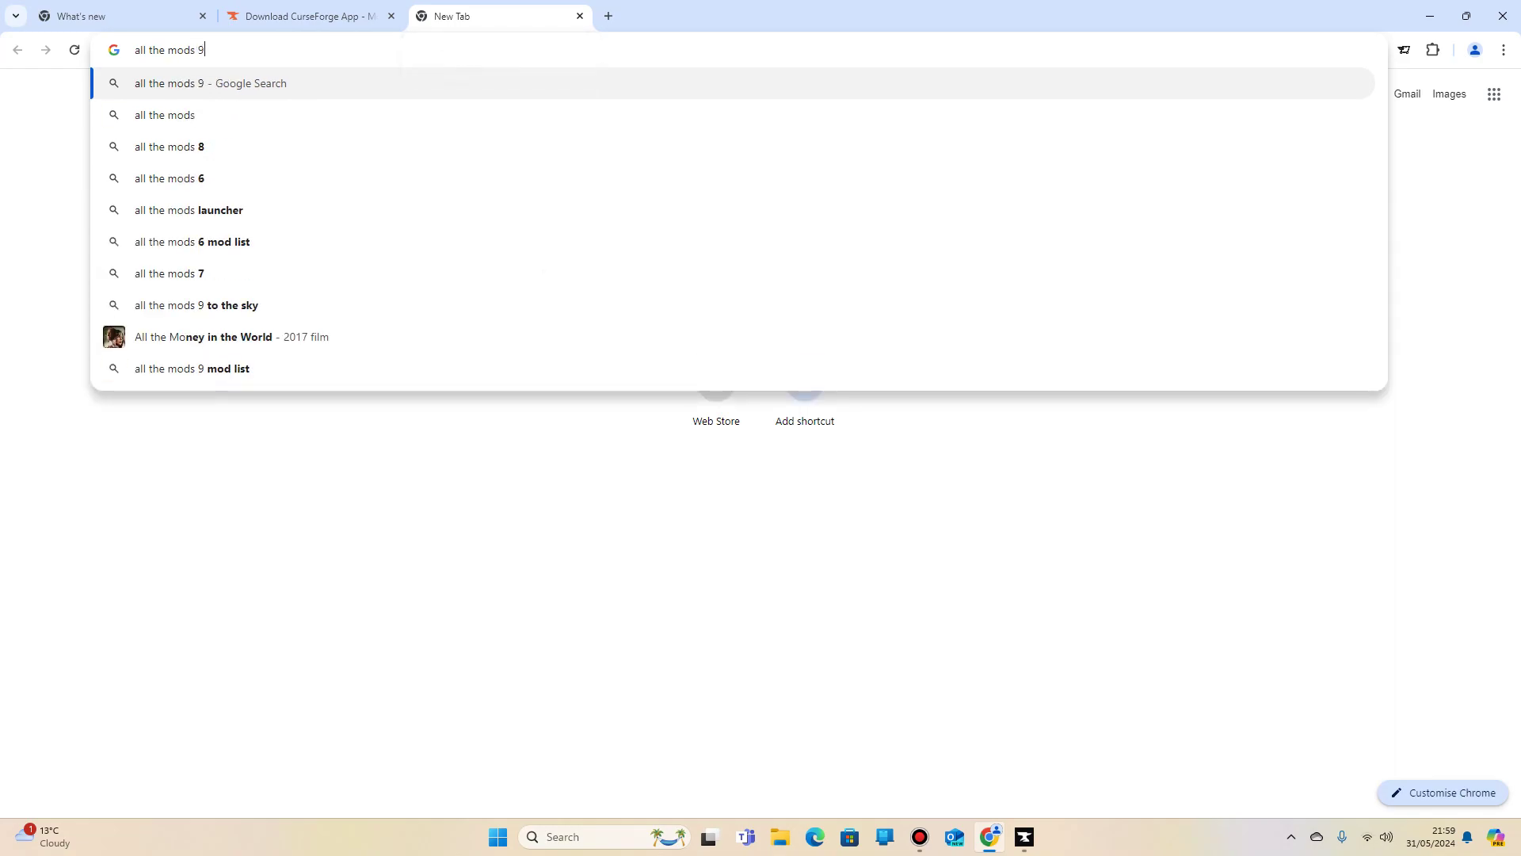
key("Return")
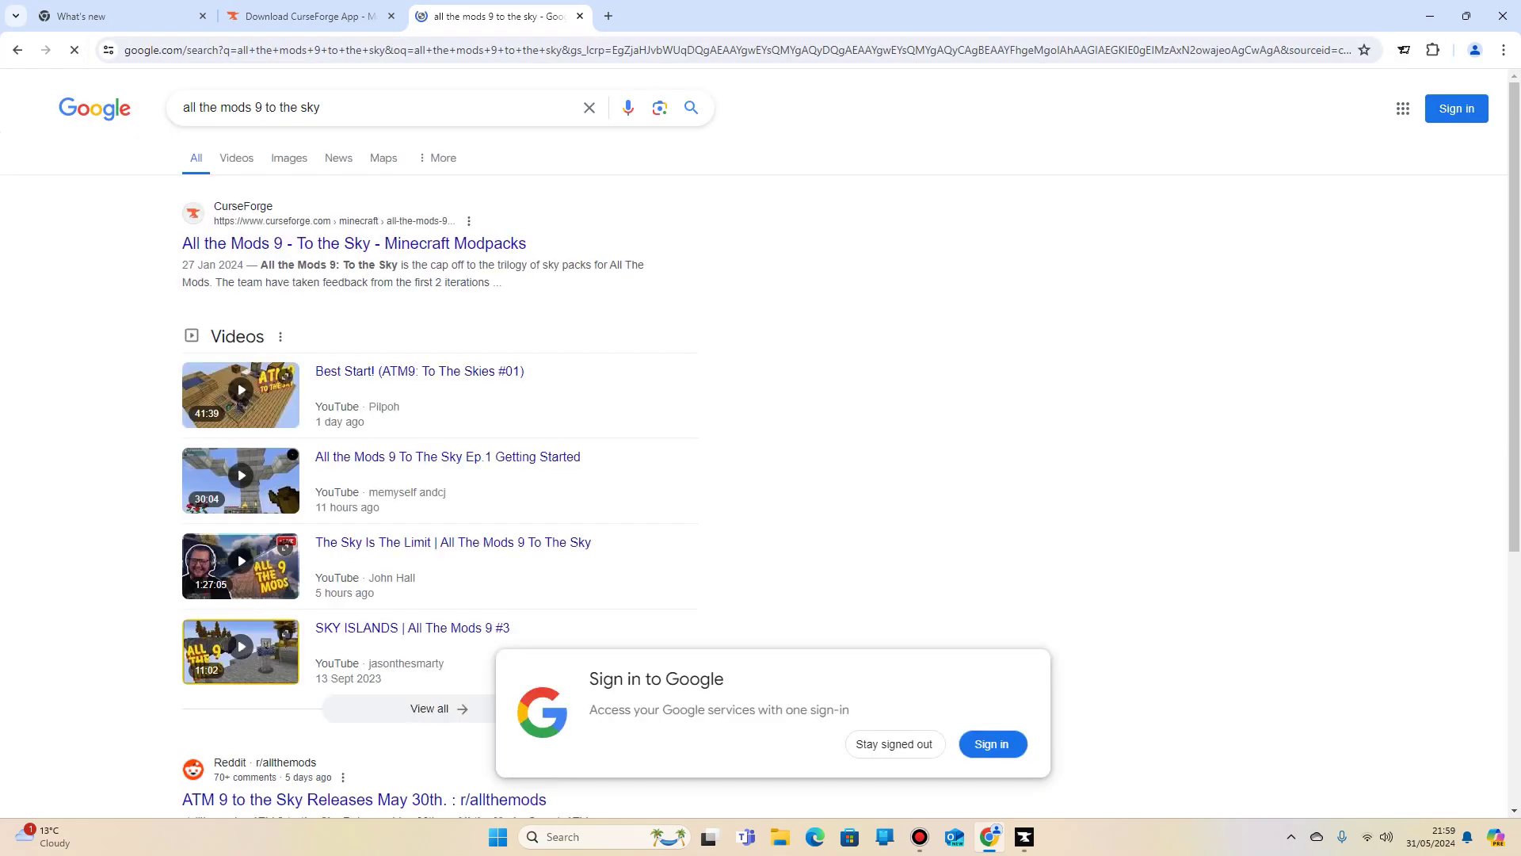
left_click(333, 244)
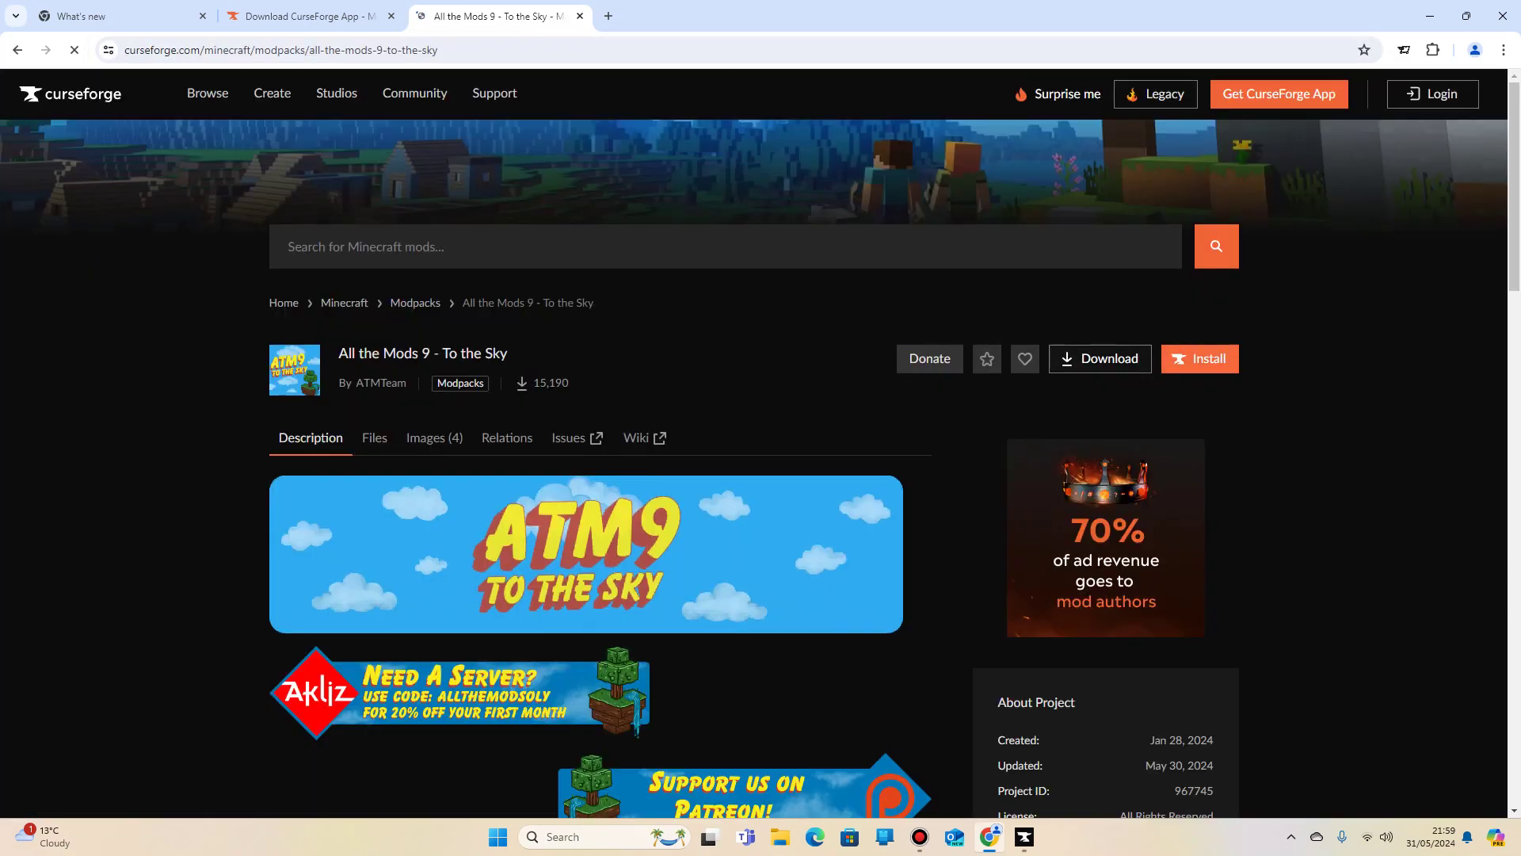
left_click(1199, 358)
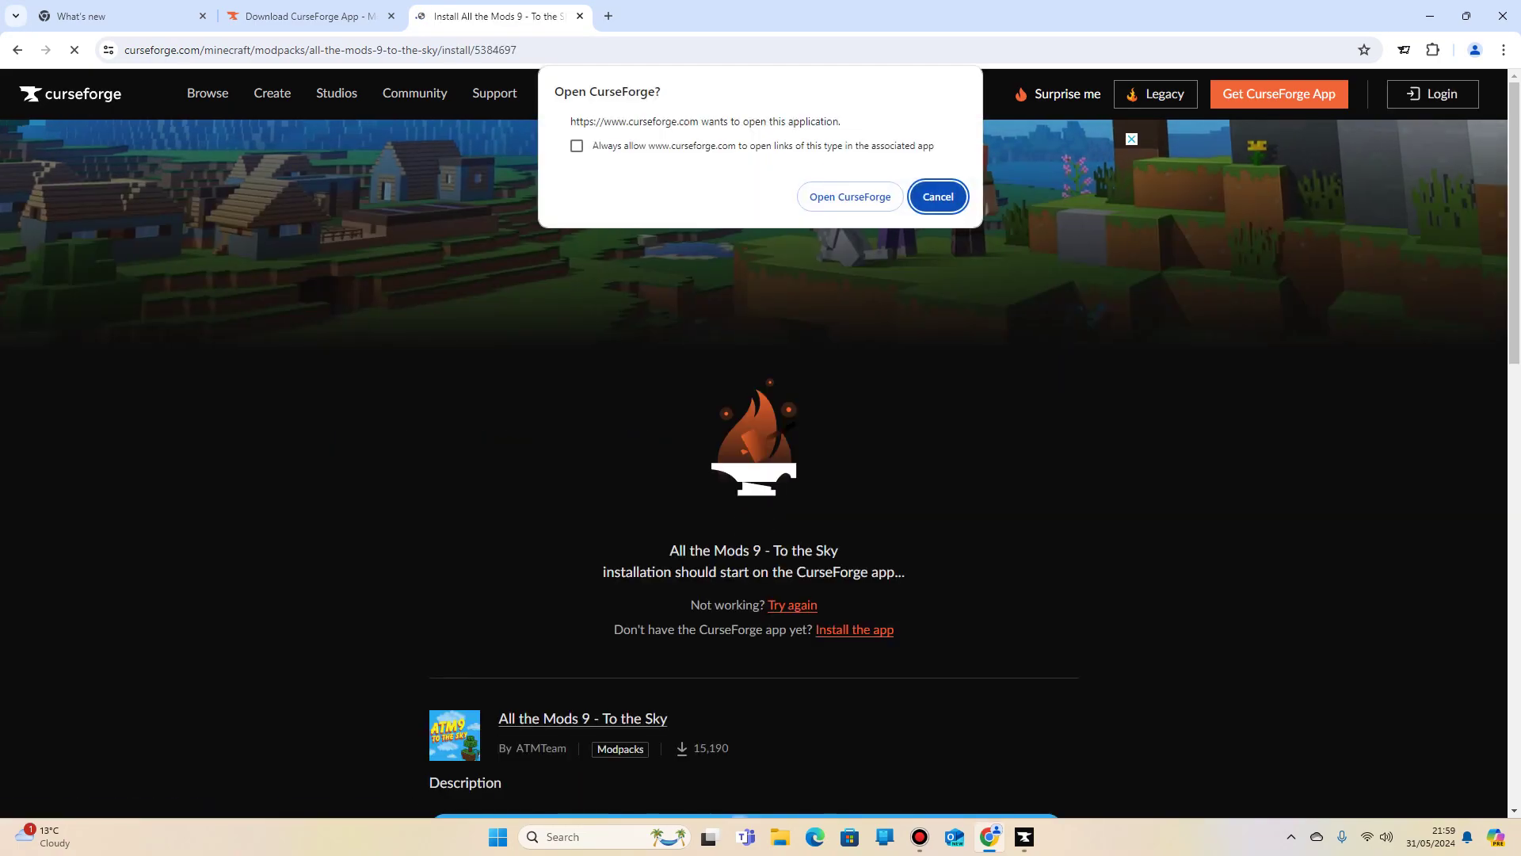
left_click(849, 197)
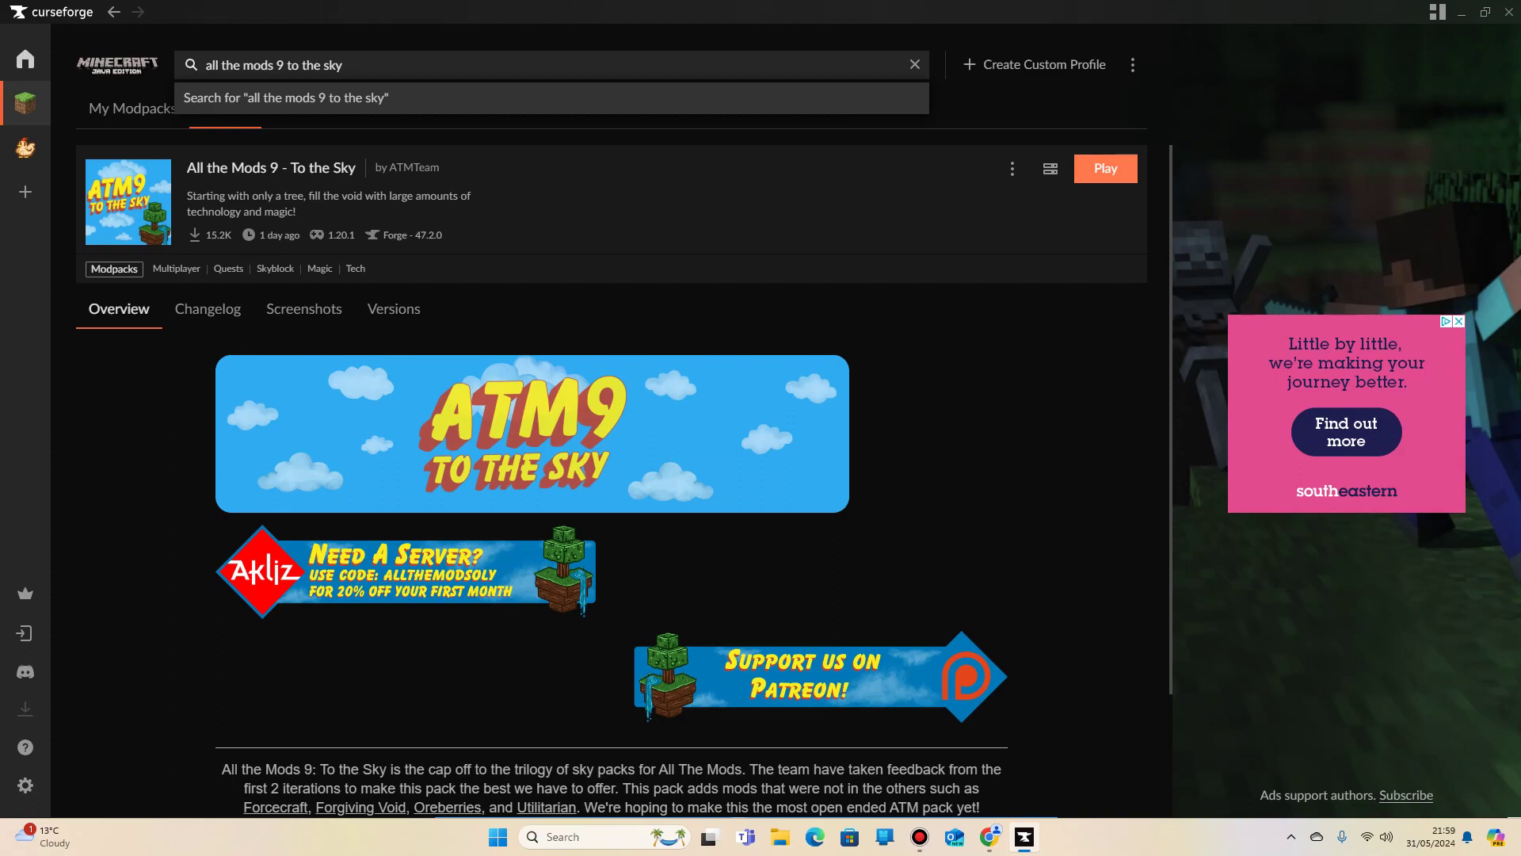
Step: Open All the Mods 9 - To the Sky from the installed modpacks and read through its overview
left_click(132, 107)
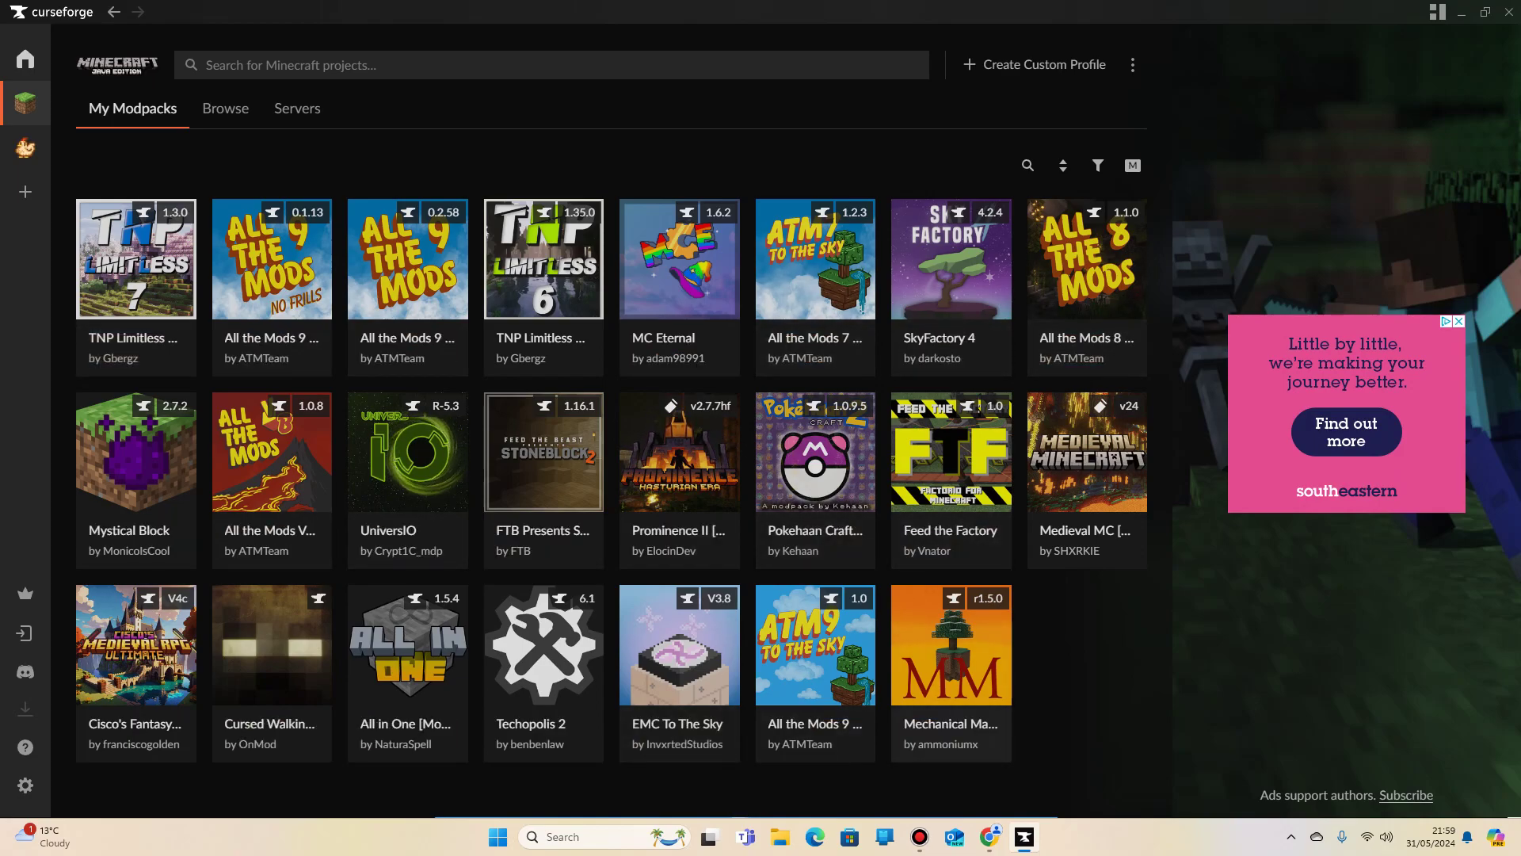
left_click(815, 650)
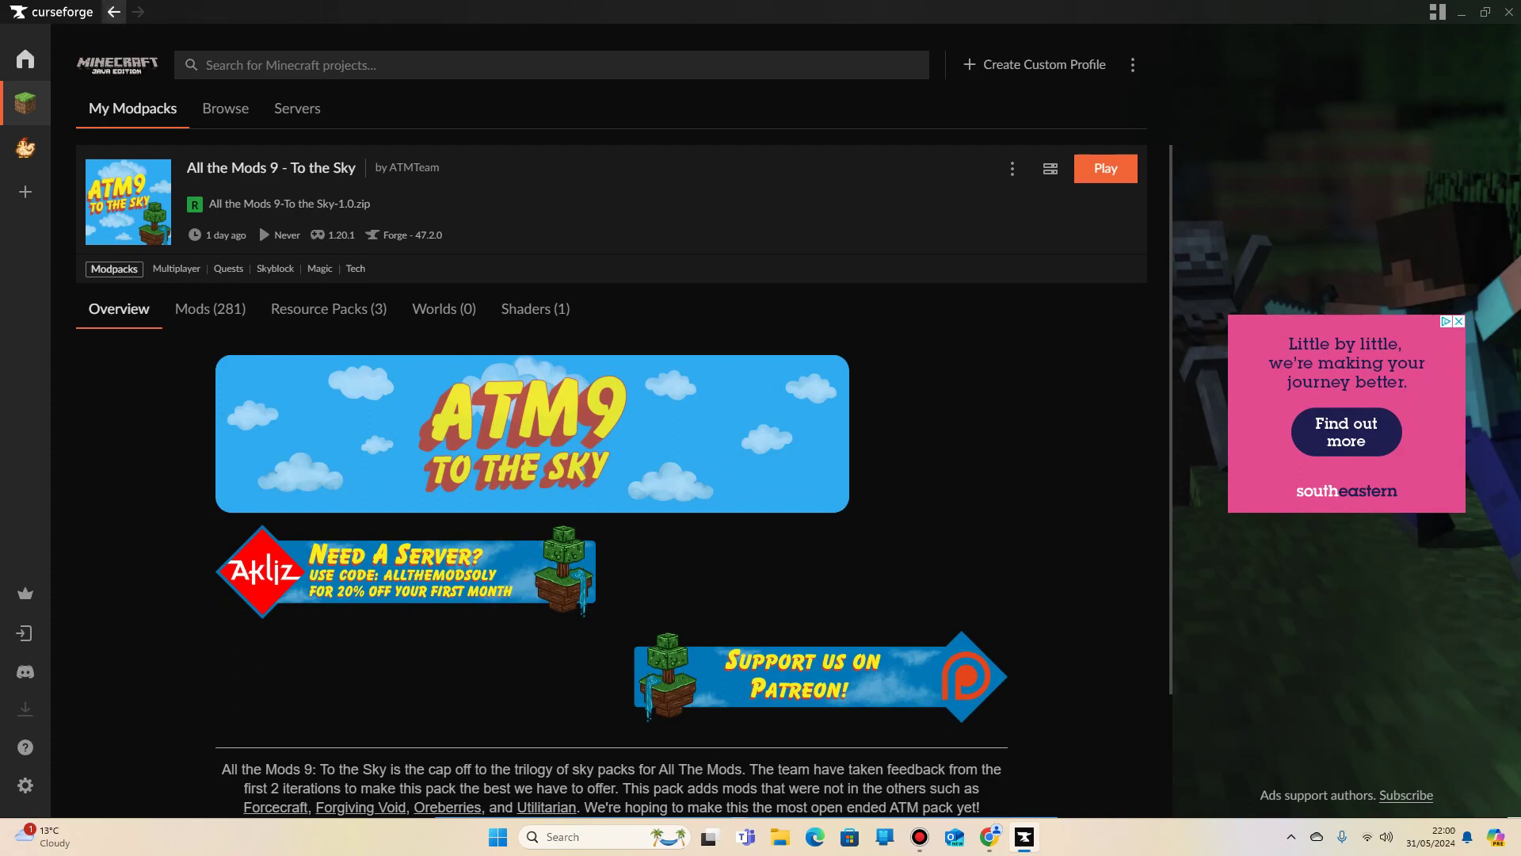
left_click(114, 12)
left_click(816, 650)
scroll(611, 475, "down", 2)
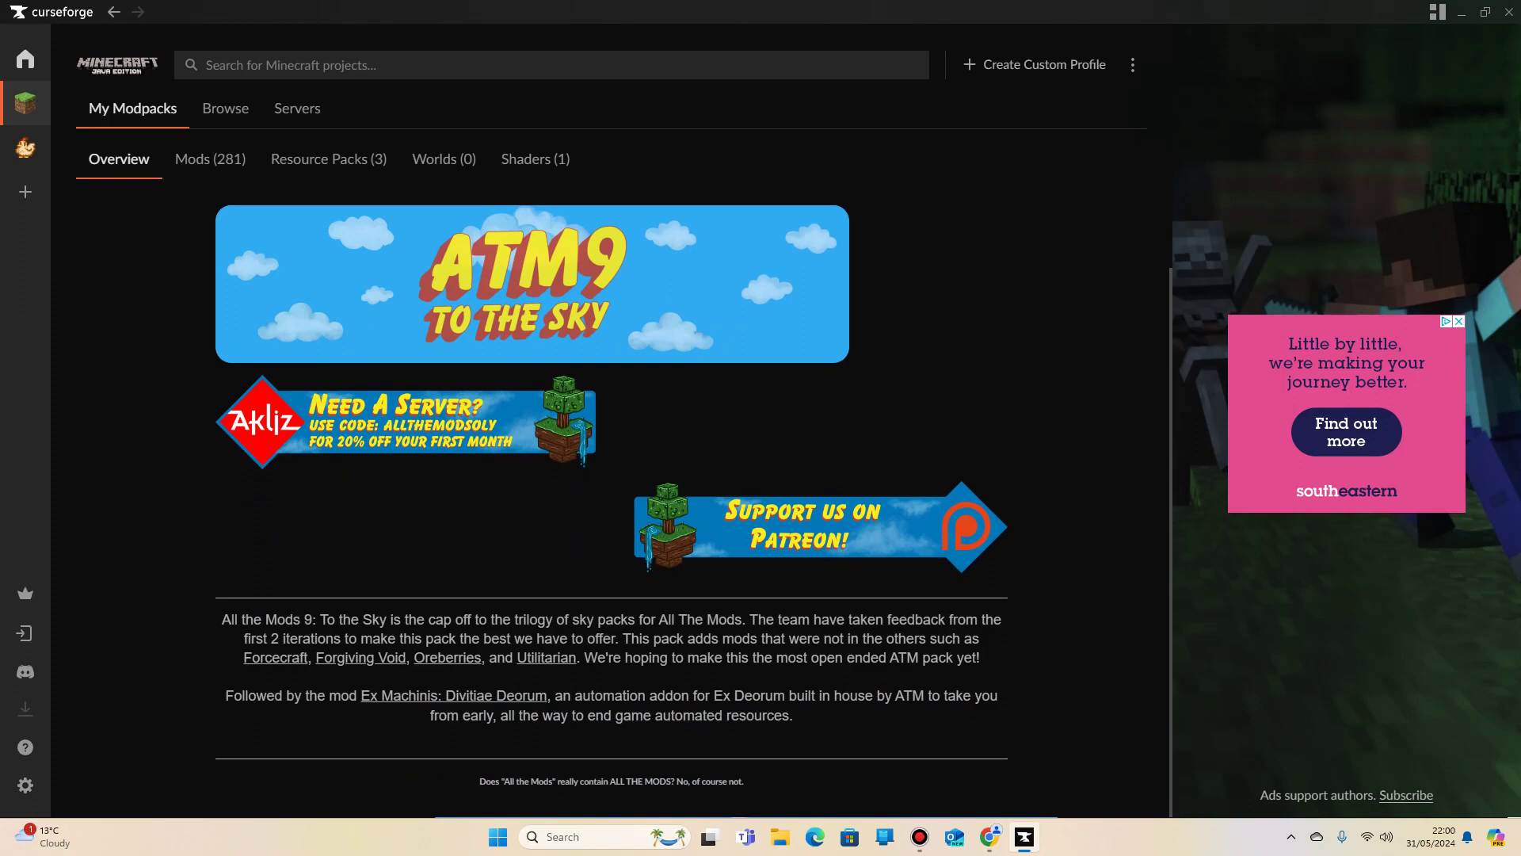
scroll(612, 475, "up", 2)
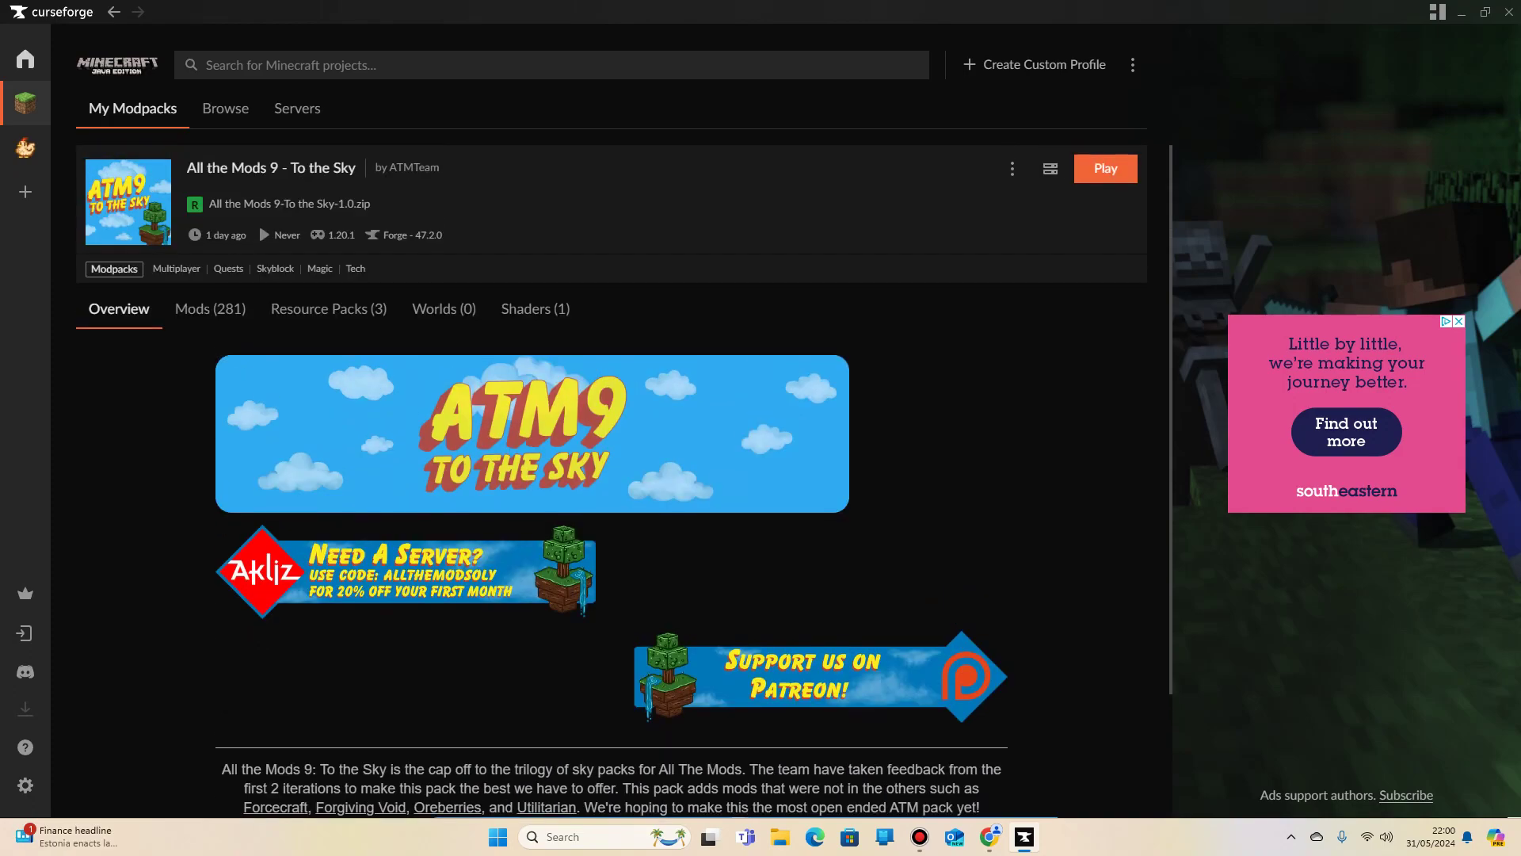
scroll(611, 475, "down", 2)
scroll(612, 475, "up", 2)
Step: Review the Minecraft-specific settings through to the Java memory allocation, and view the available actions for the modpack profile
left_click(1012, 168)
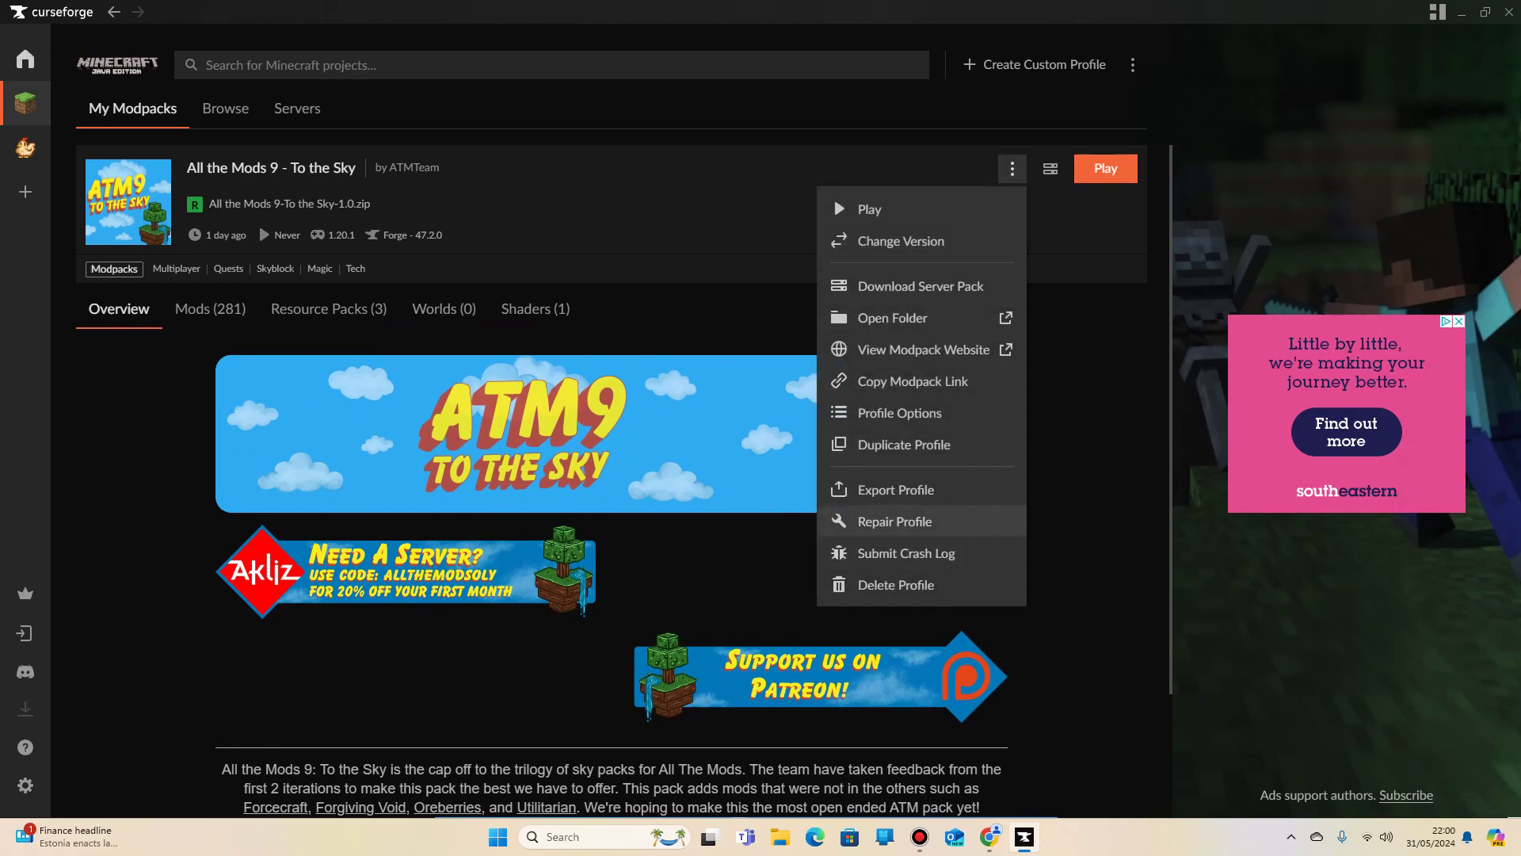
left_click(24, 784)
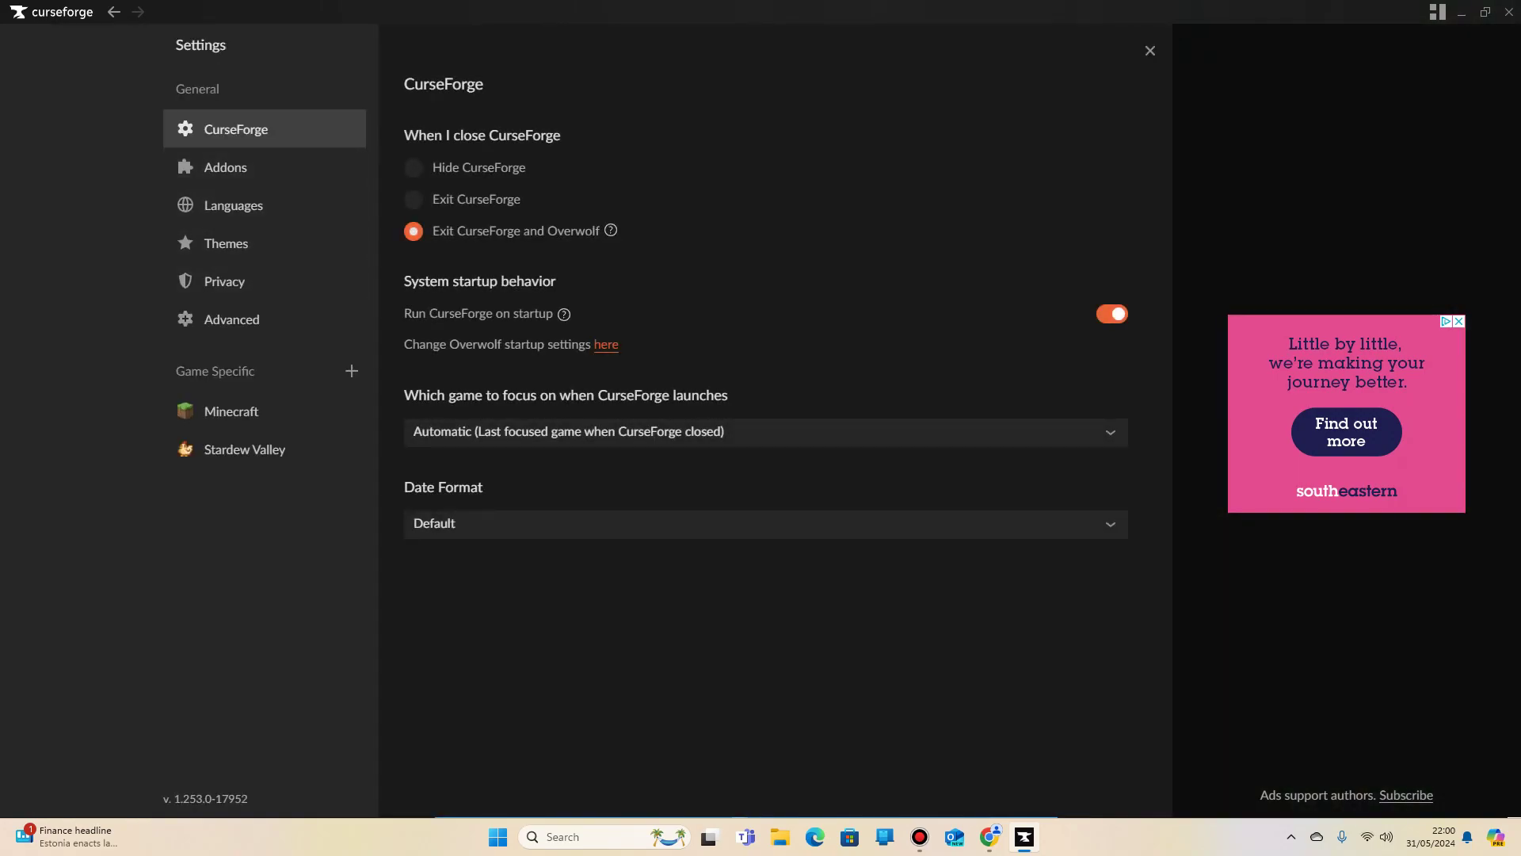
left_click(231, 410)
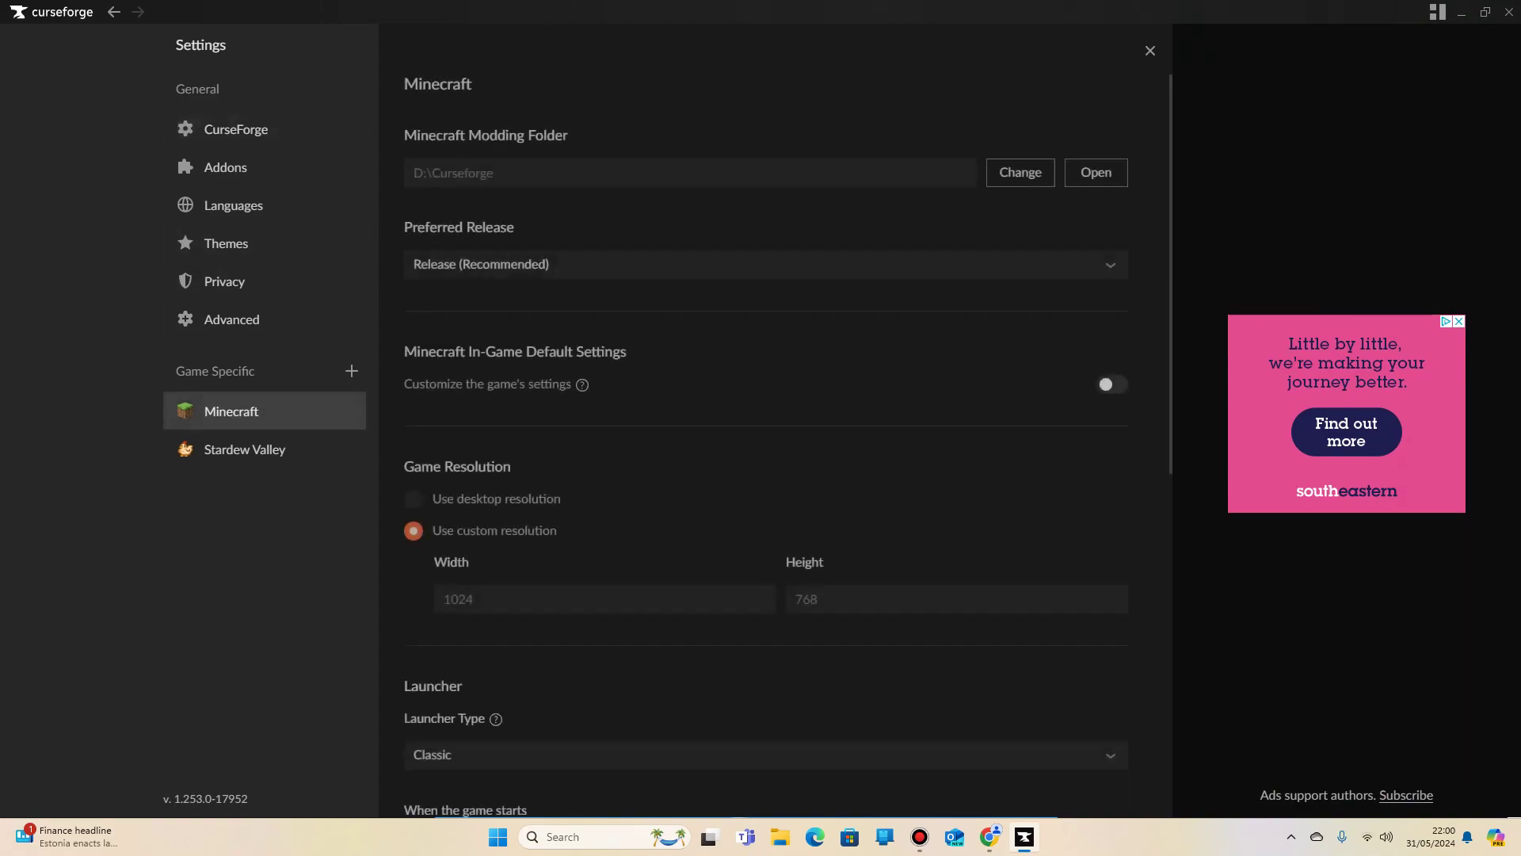
scroll(764, 436, "down", 2)
scroll(765, 436, "down", 3)
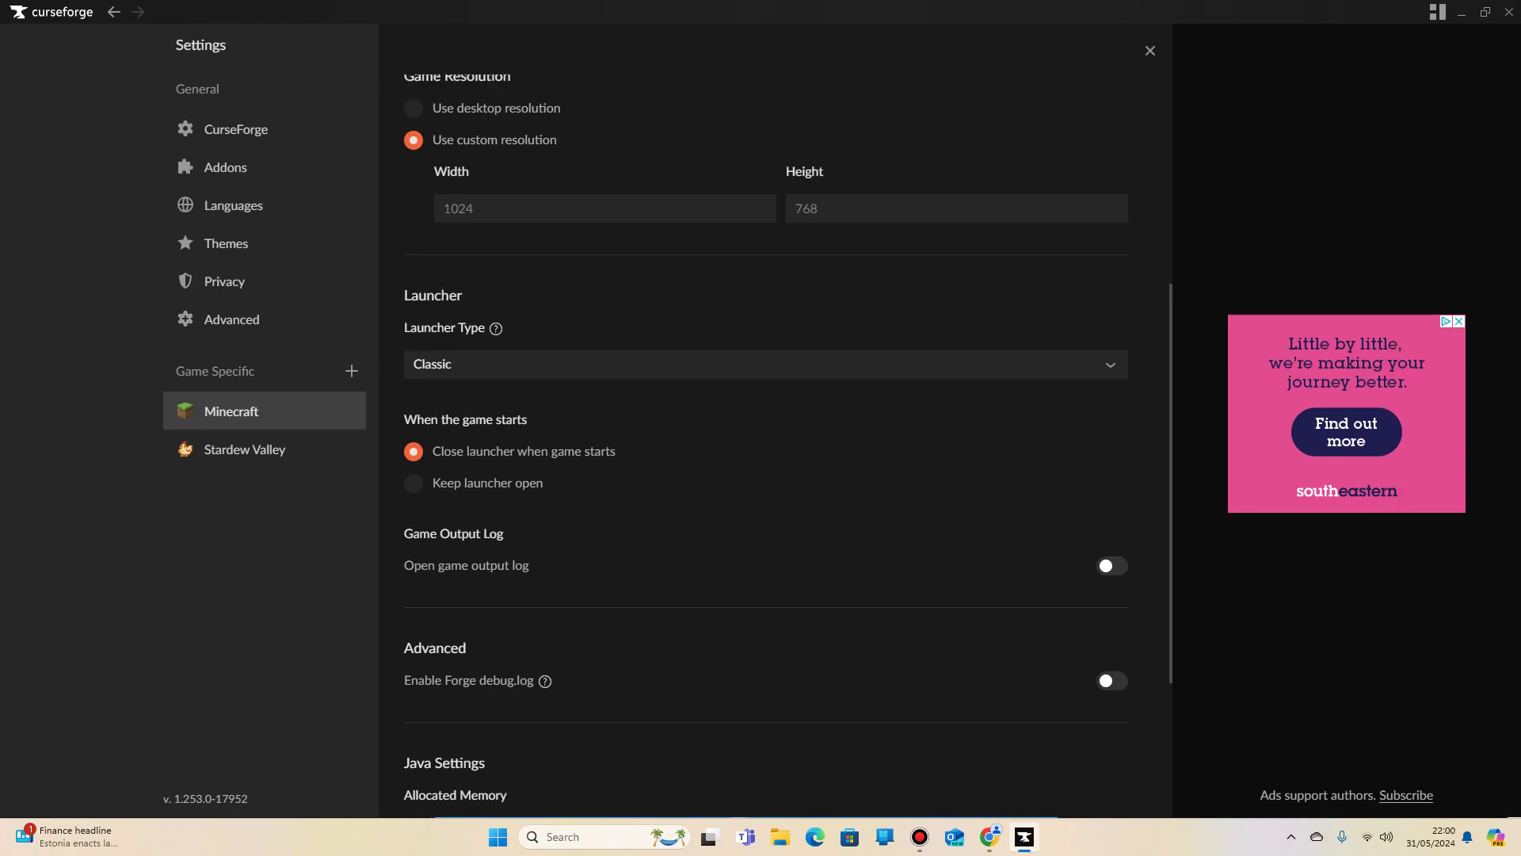
scroll(765, 436, "up", 5)
scroll(765, 436, "down", 7)
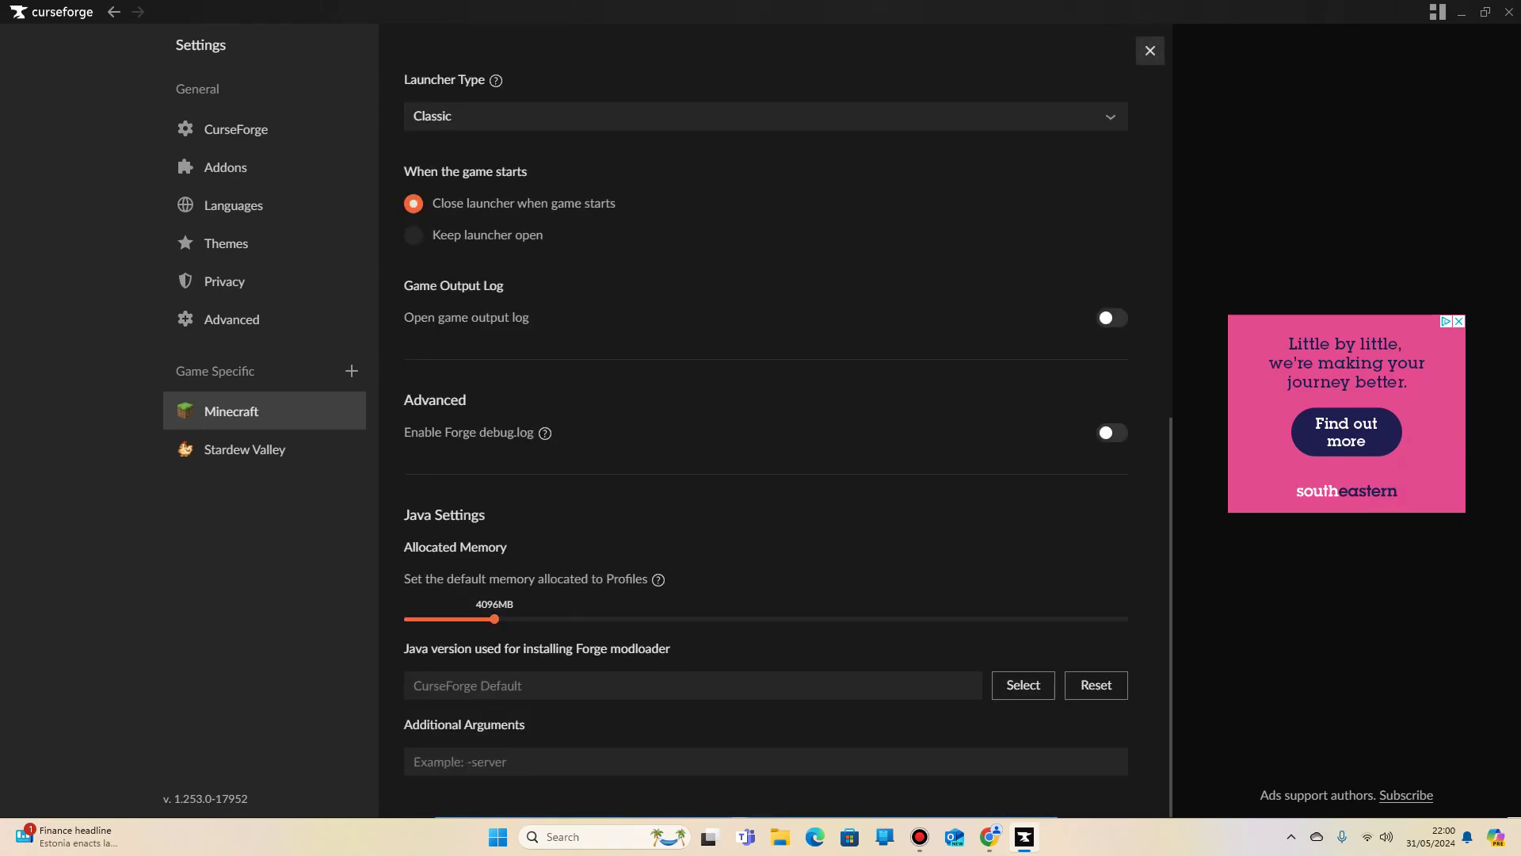
left_click(1150, 51)
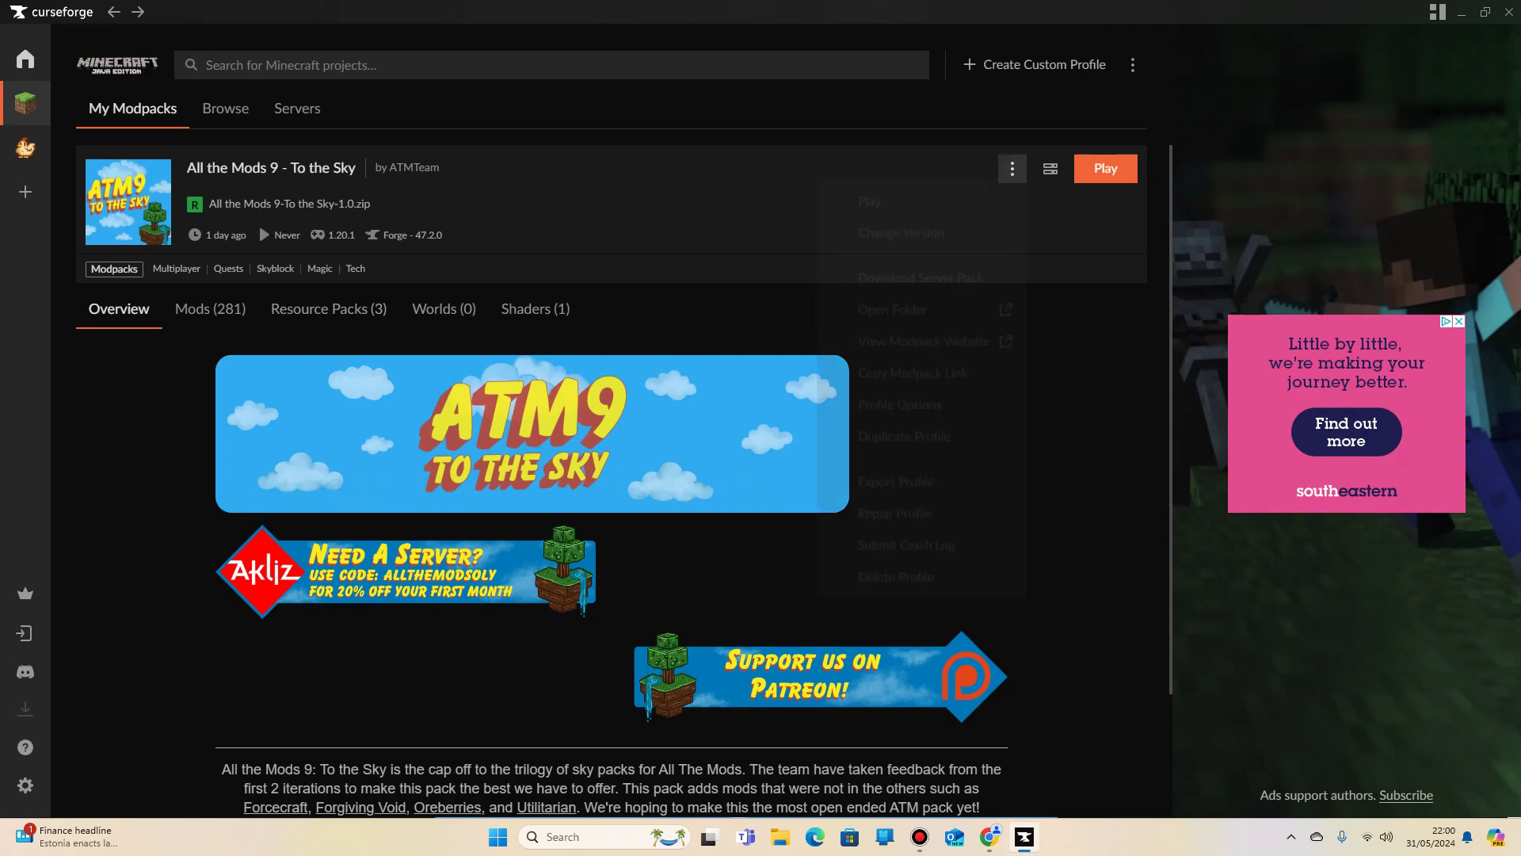
left_click(1011, 168)
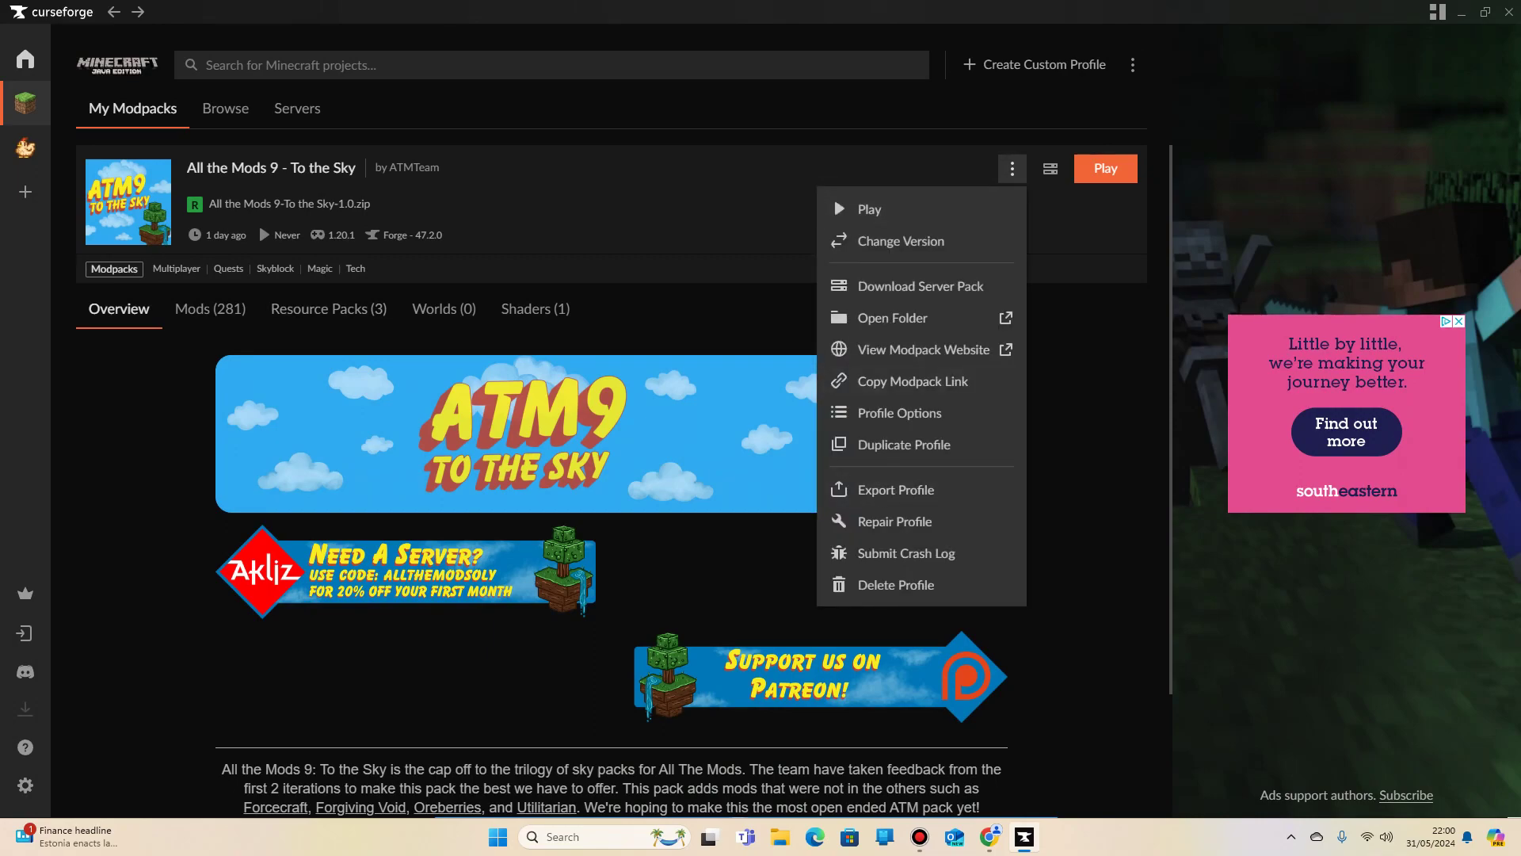
key("Escape")
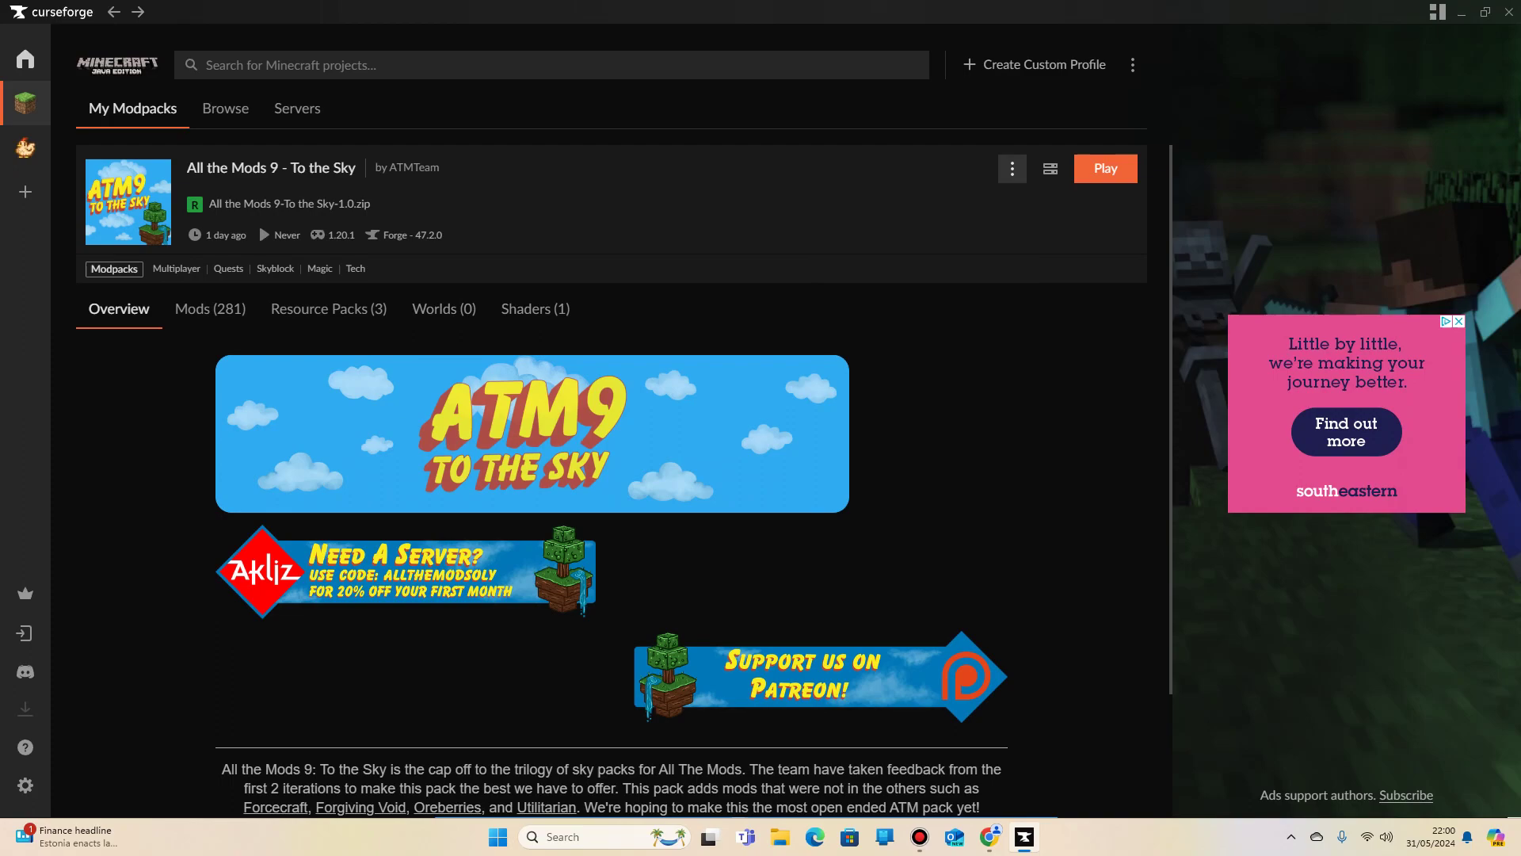
Step: Turn off system memory settings in the All the Mods 9 - To the Sky profile options, raise its own memory allocation and save
left_click(1011, 168)
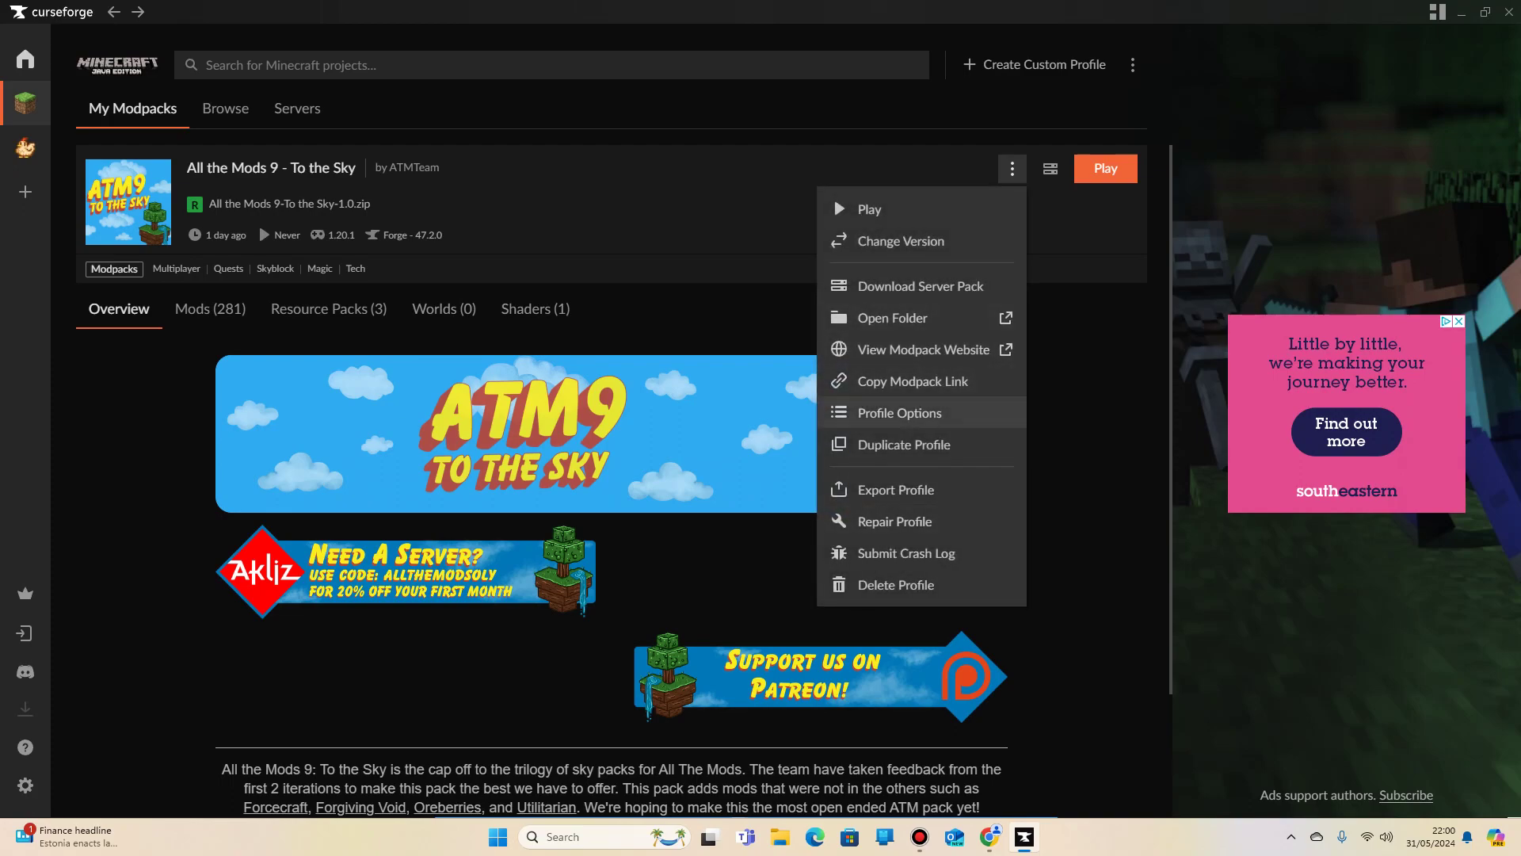
left_click(899, 412)
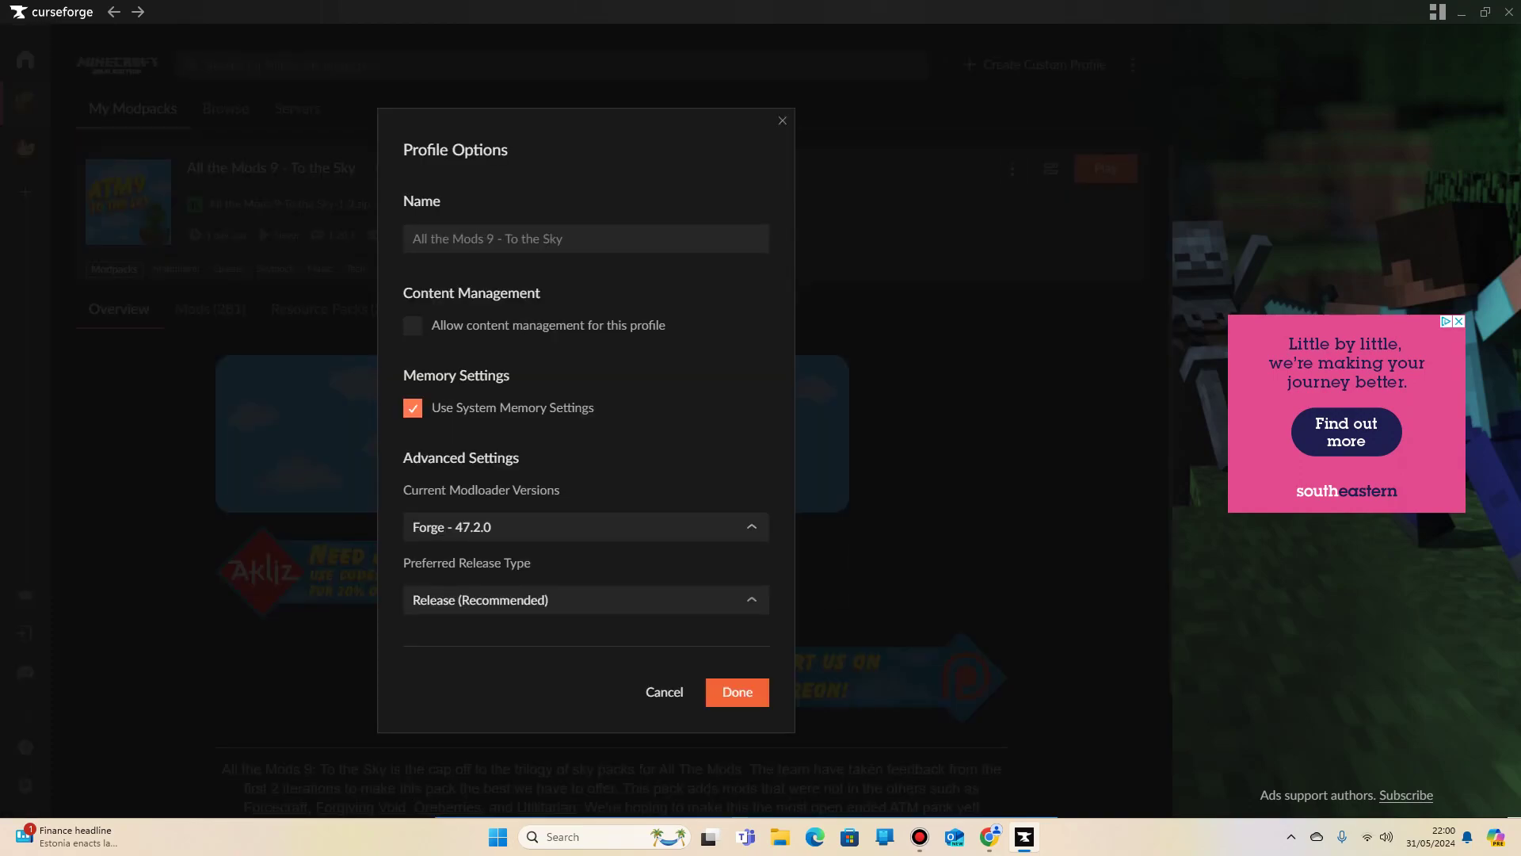
left_click(411, 407)
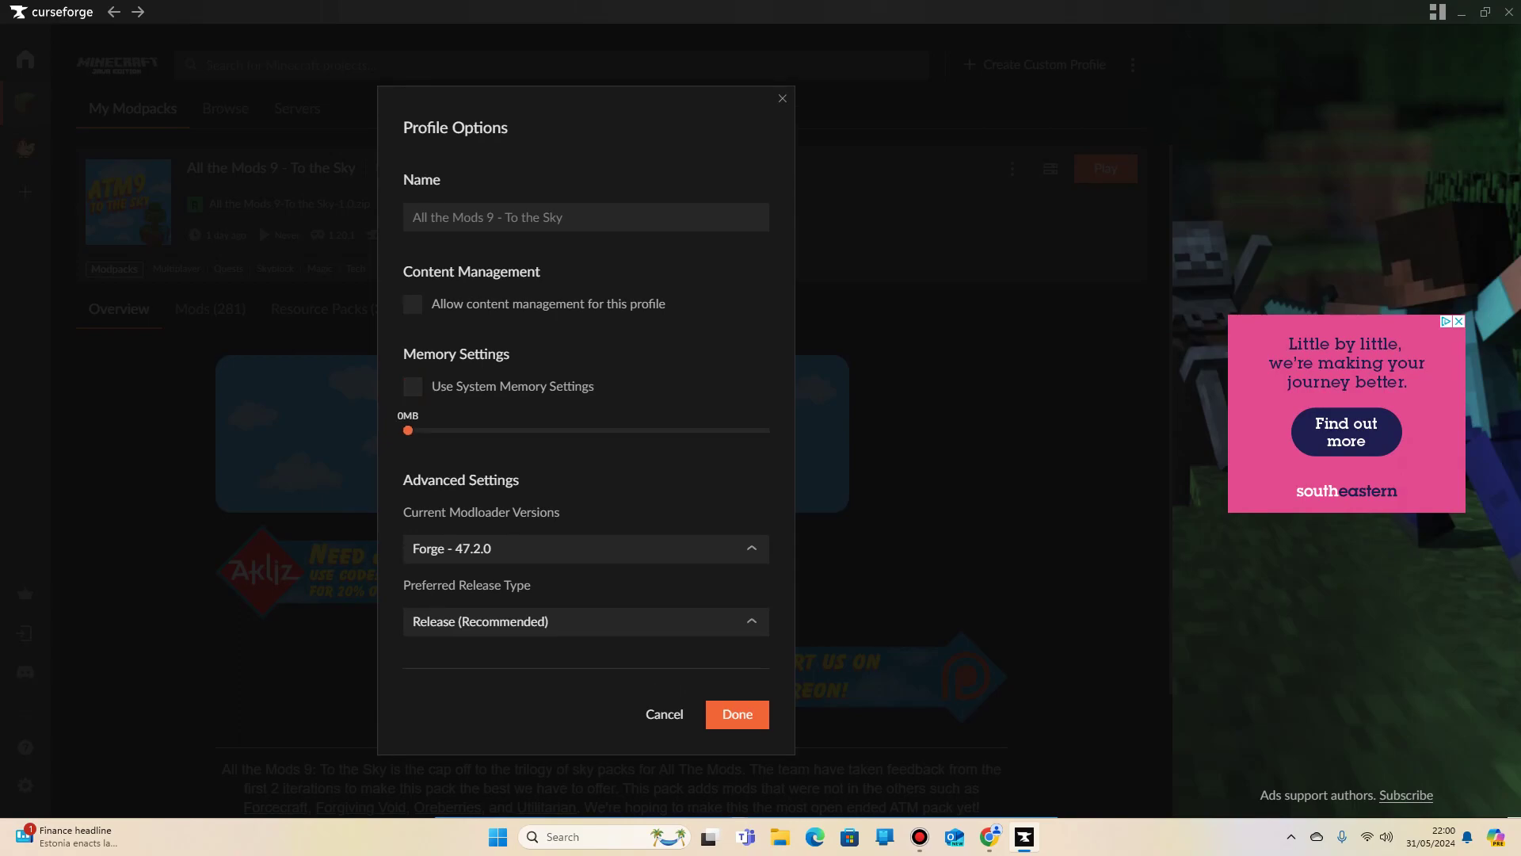
left_click_drag(408, 430, 493, 430)
left_click(737, 714)
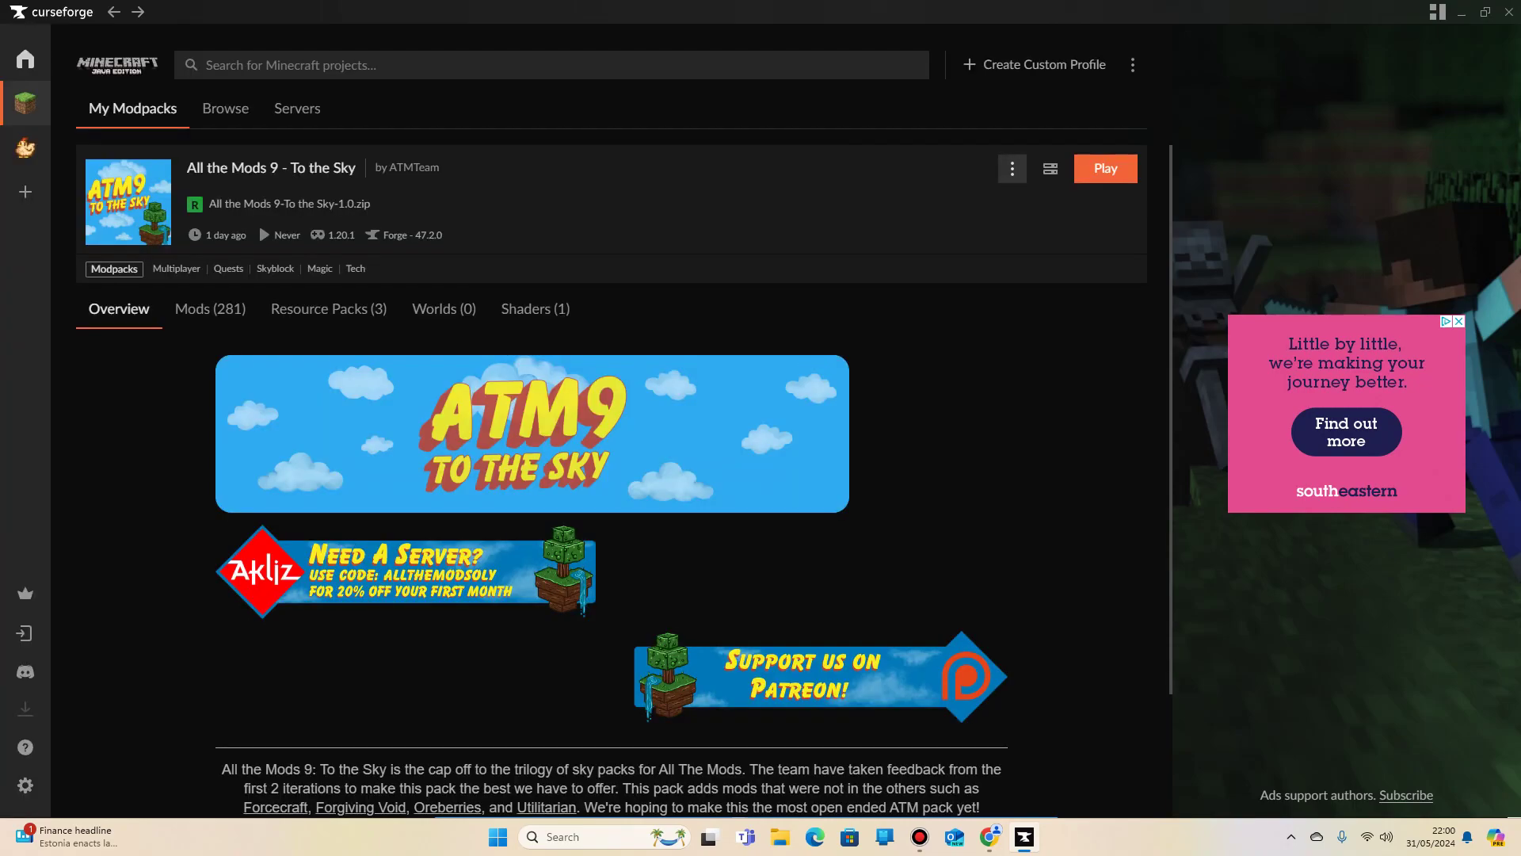
Step: Open All the Mods 9 - To the Sky in the Minecraft Launcher and check which installation is selected
left_click(1012, 168)
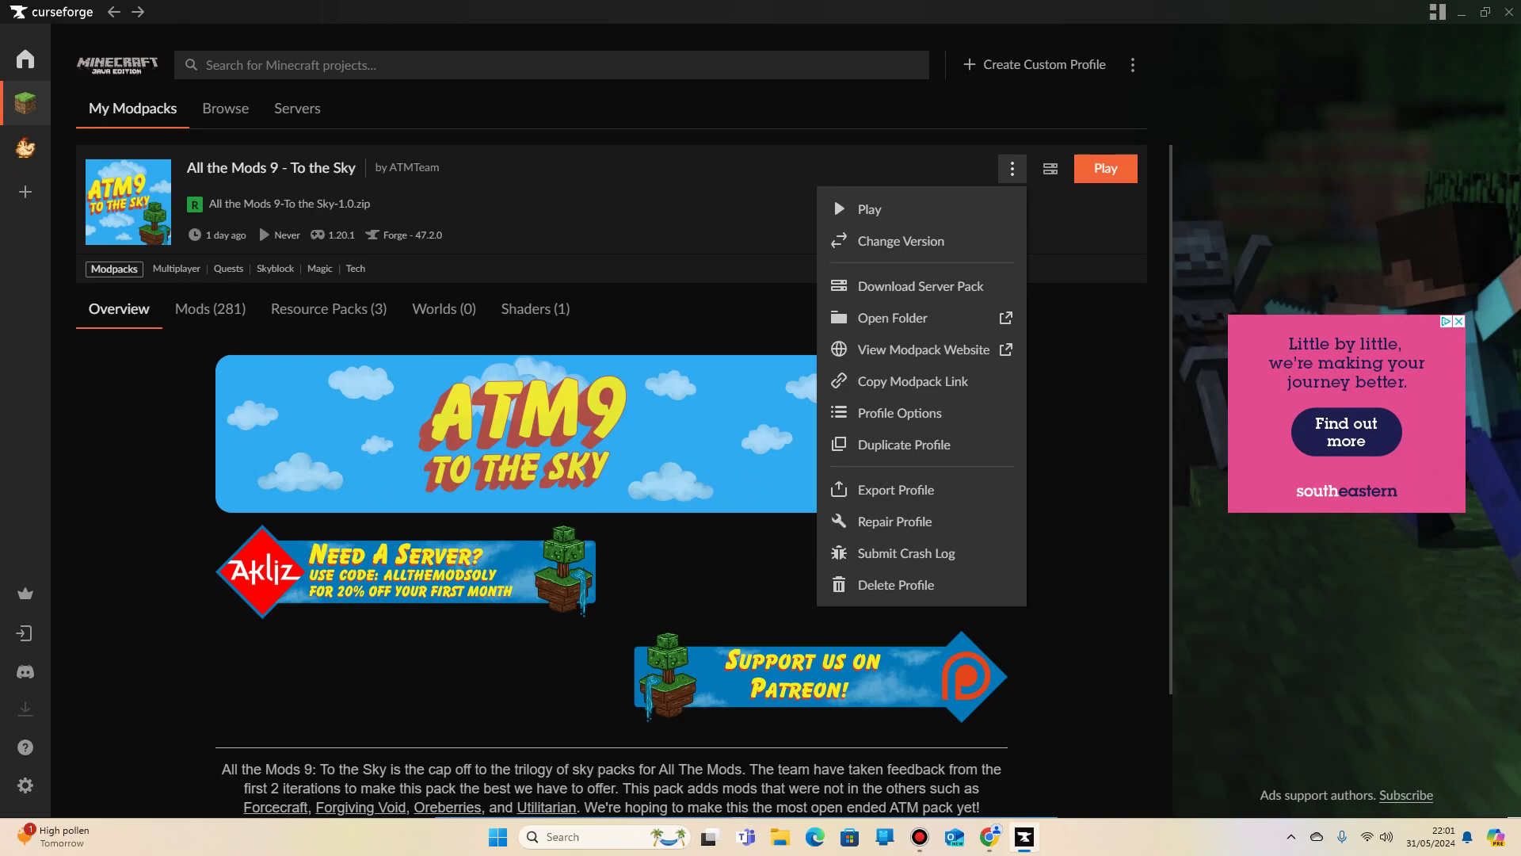
key("Escape")
left_click(1105, 168)
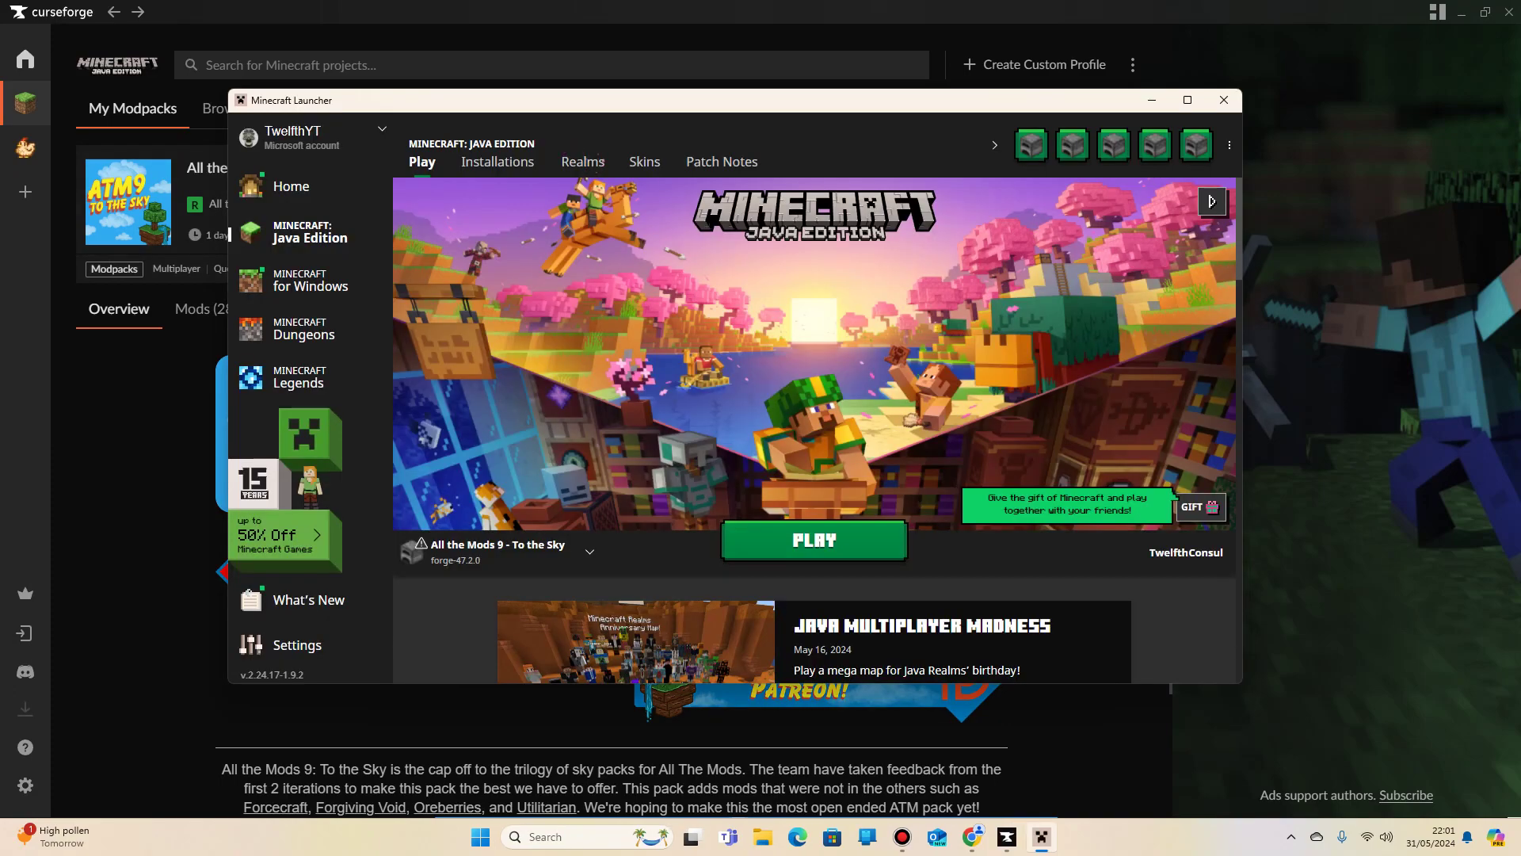
mouse_move(421, 543)
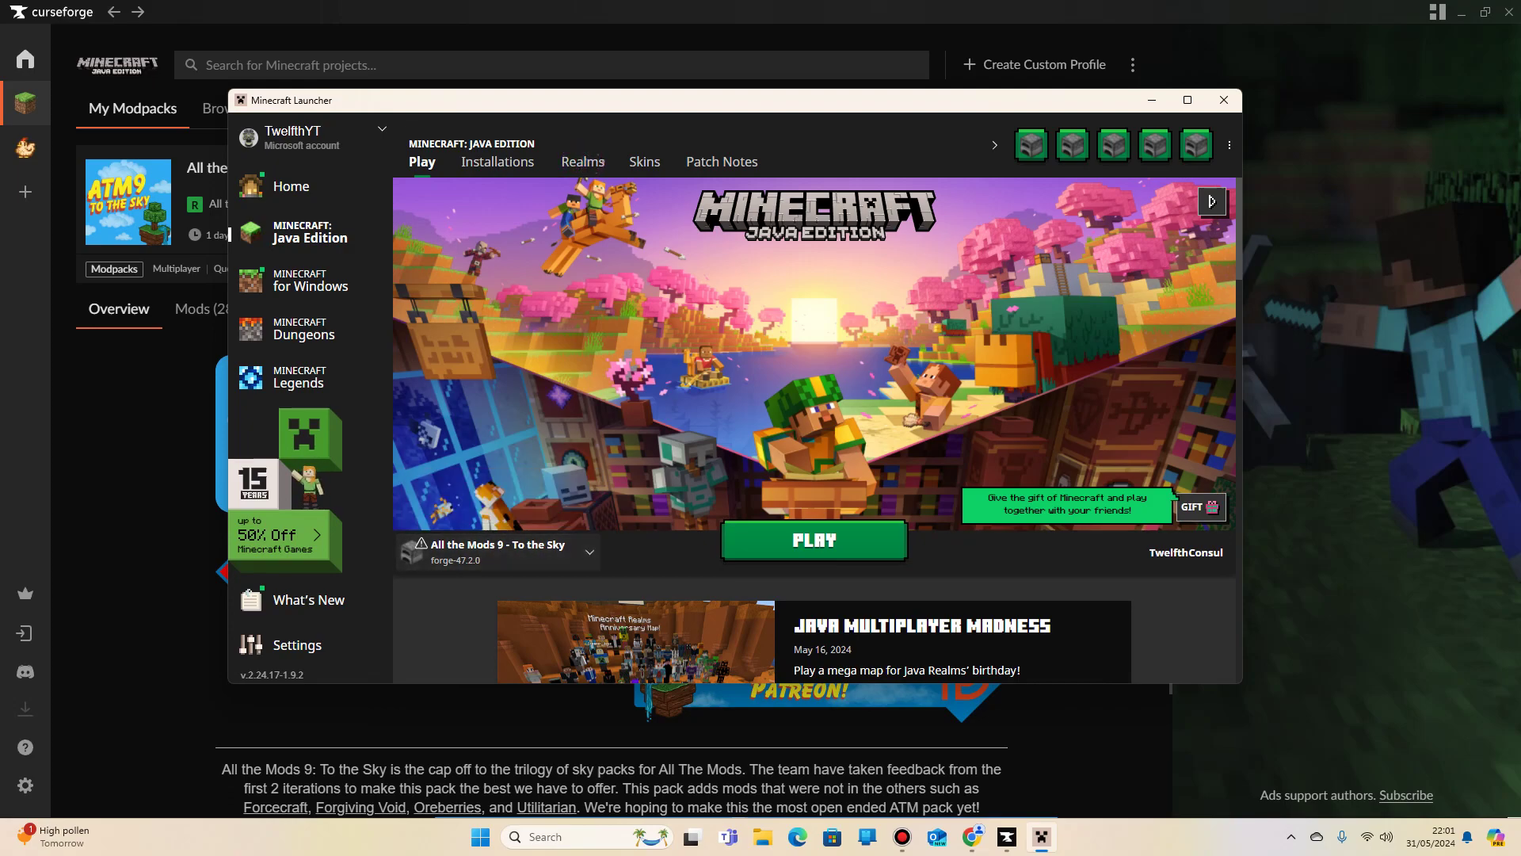
left_click(420, 543)
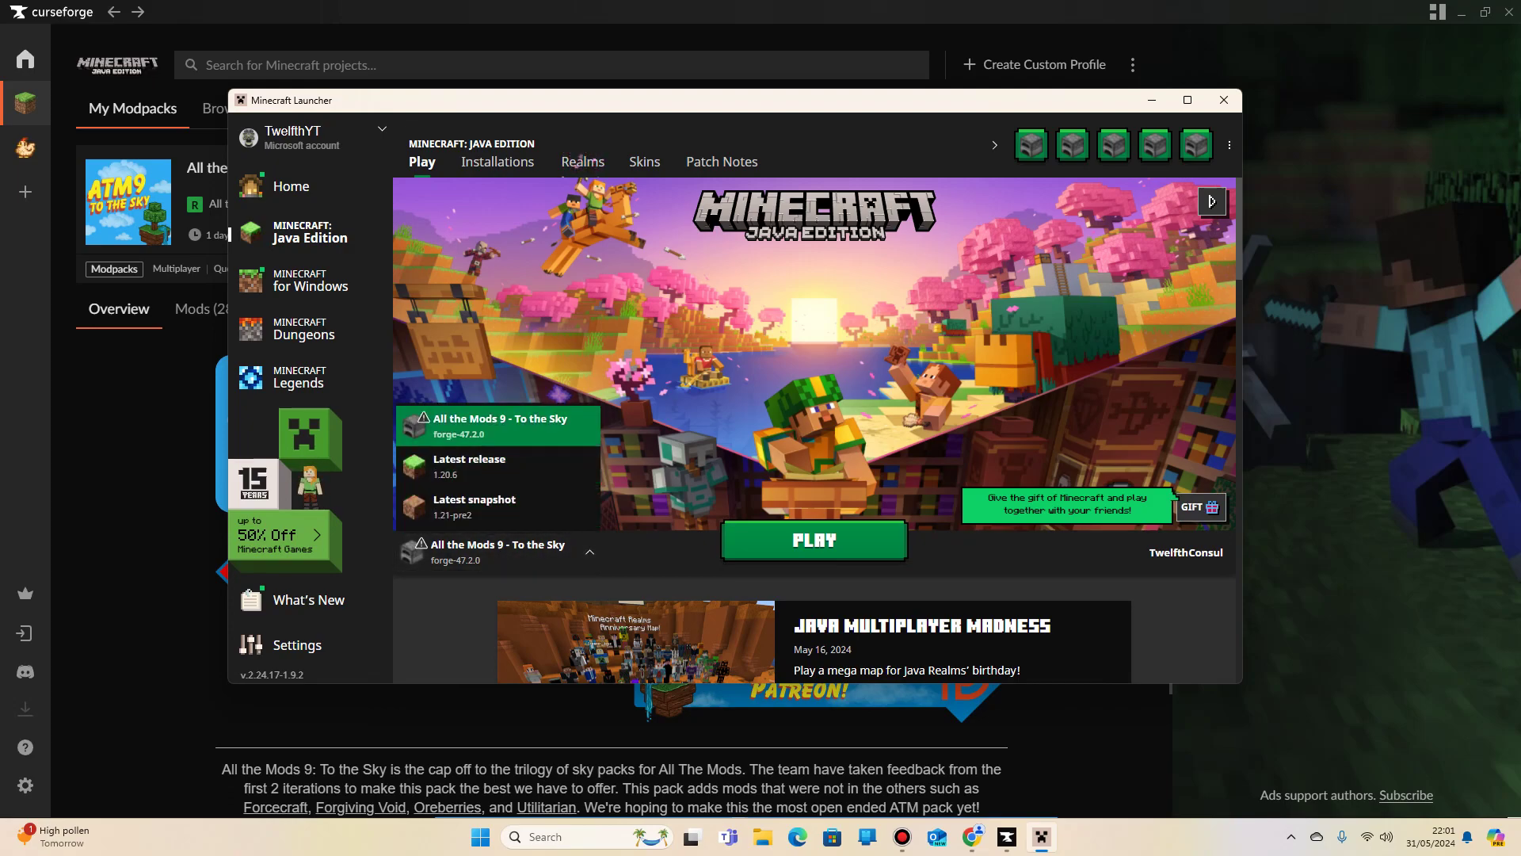
left_click(421, 544)
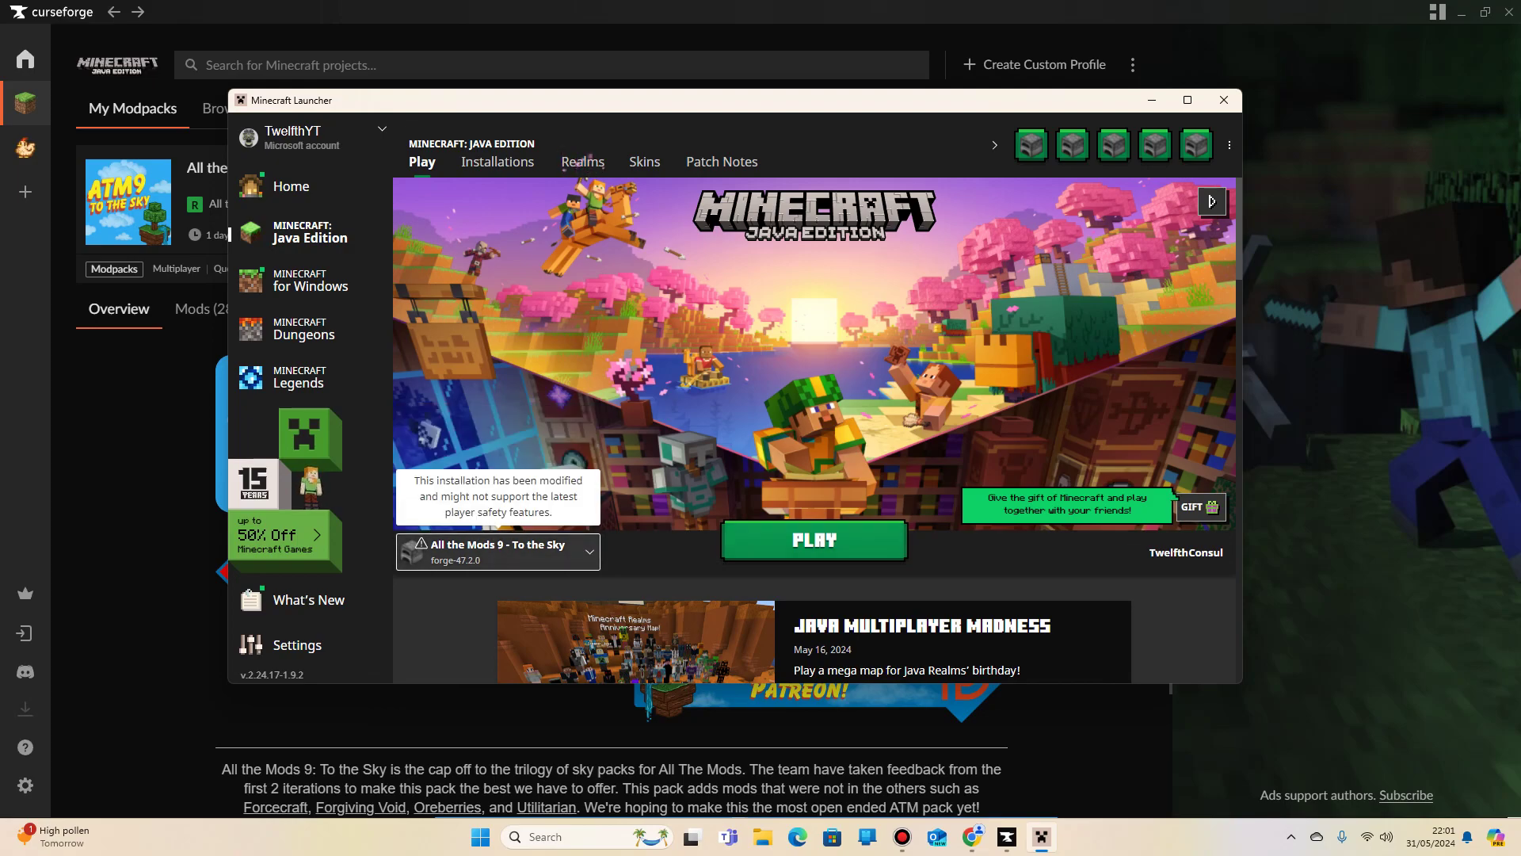
Step: Try to start the modified installation with the risk acknowledged and further warnings disabled, and cancel the launch
left_click(814, 539)
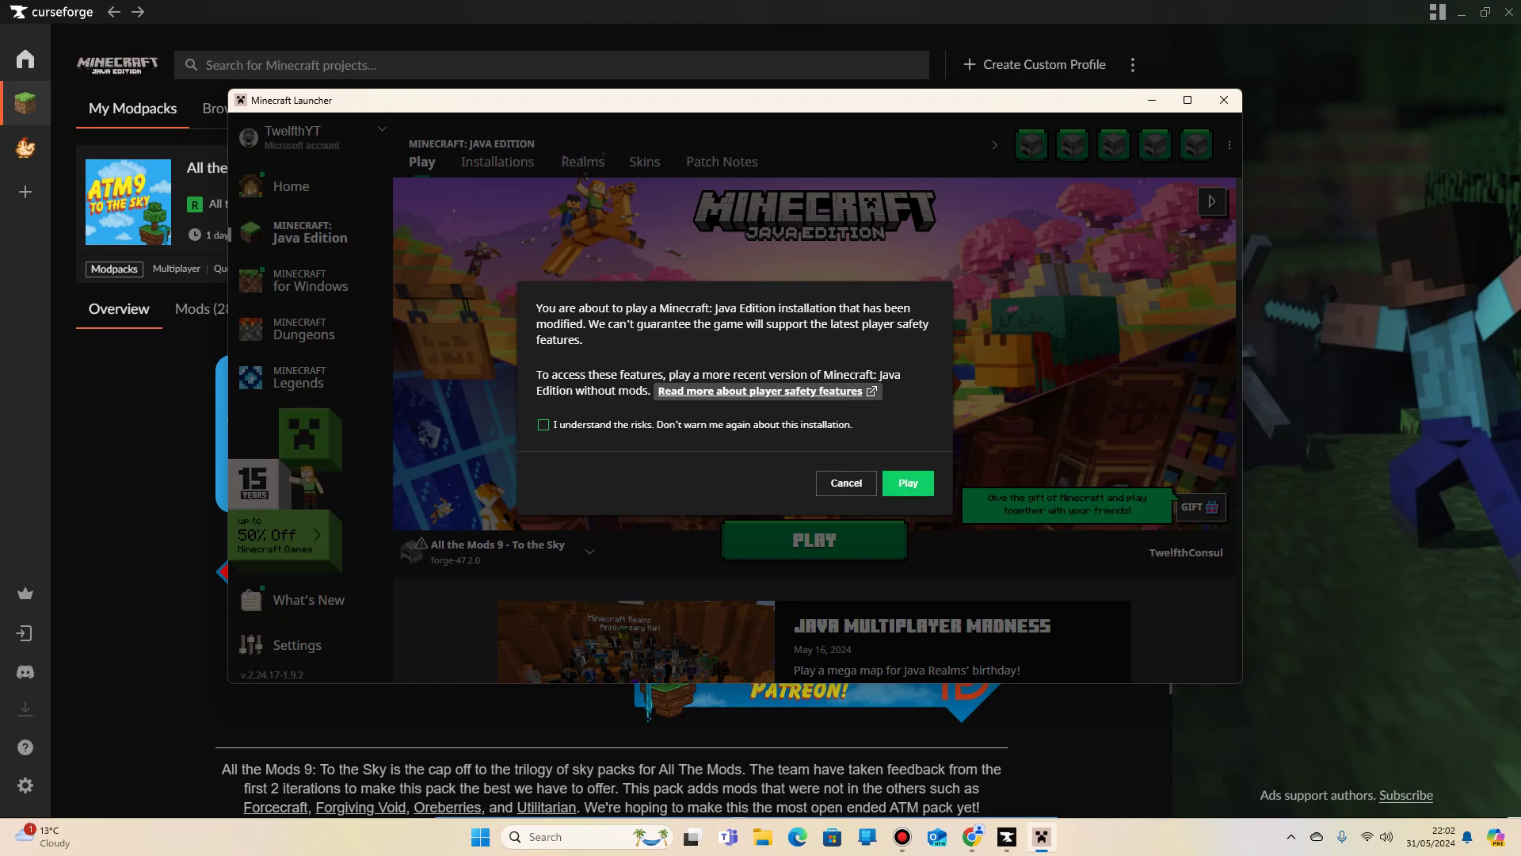
left_click(908, 483)
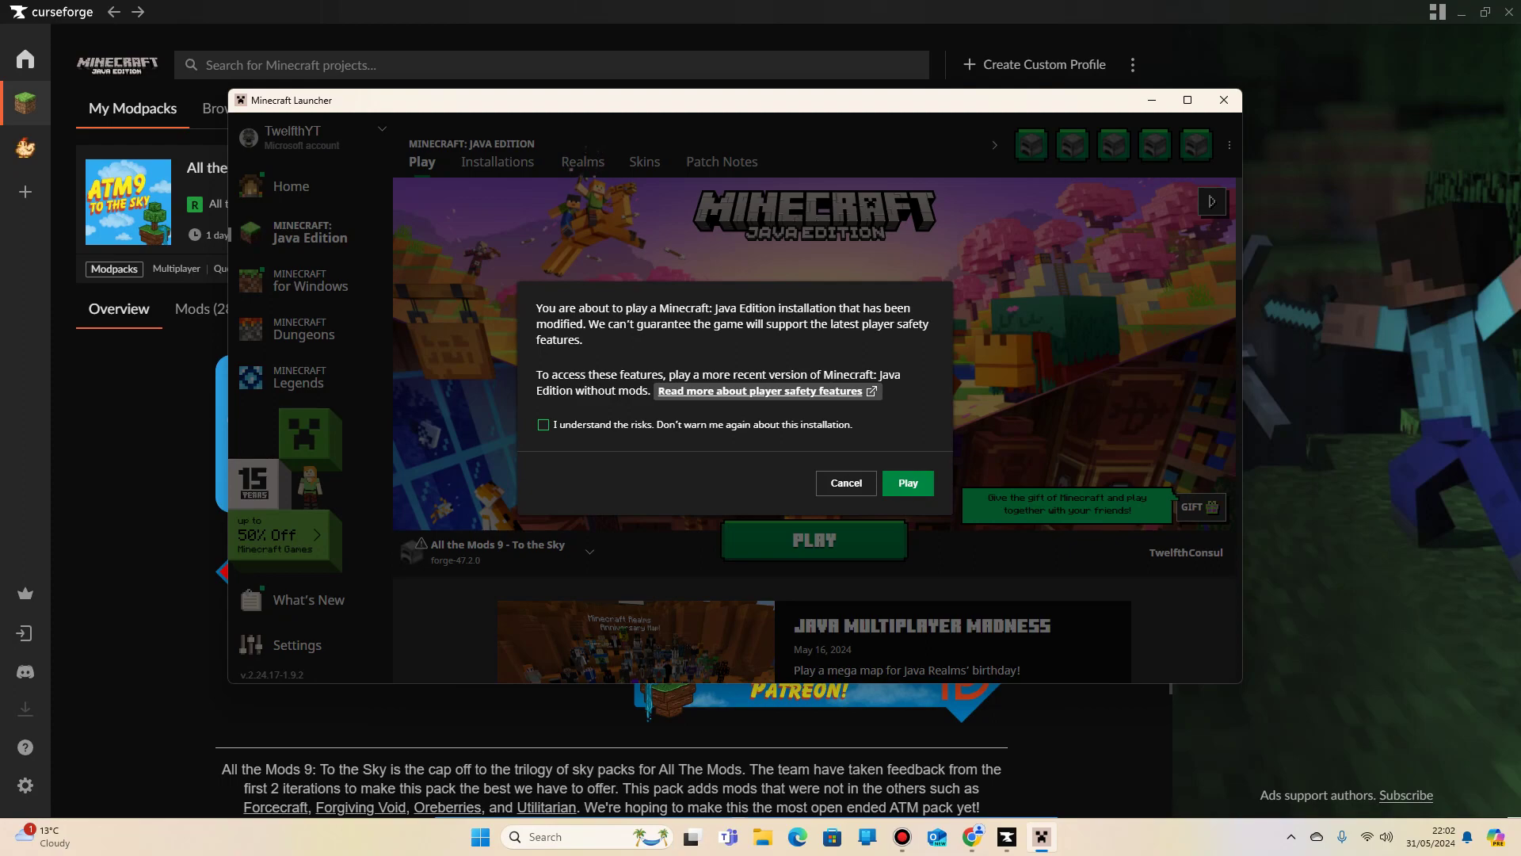
left_click(544, 425)
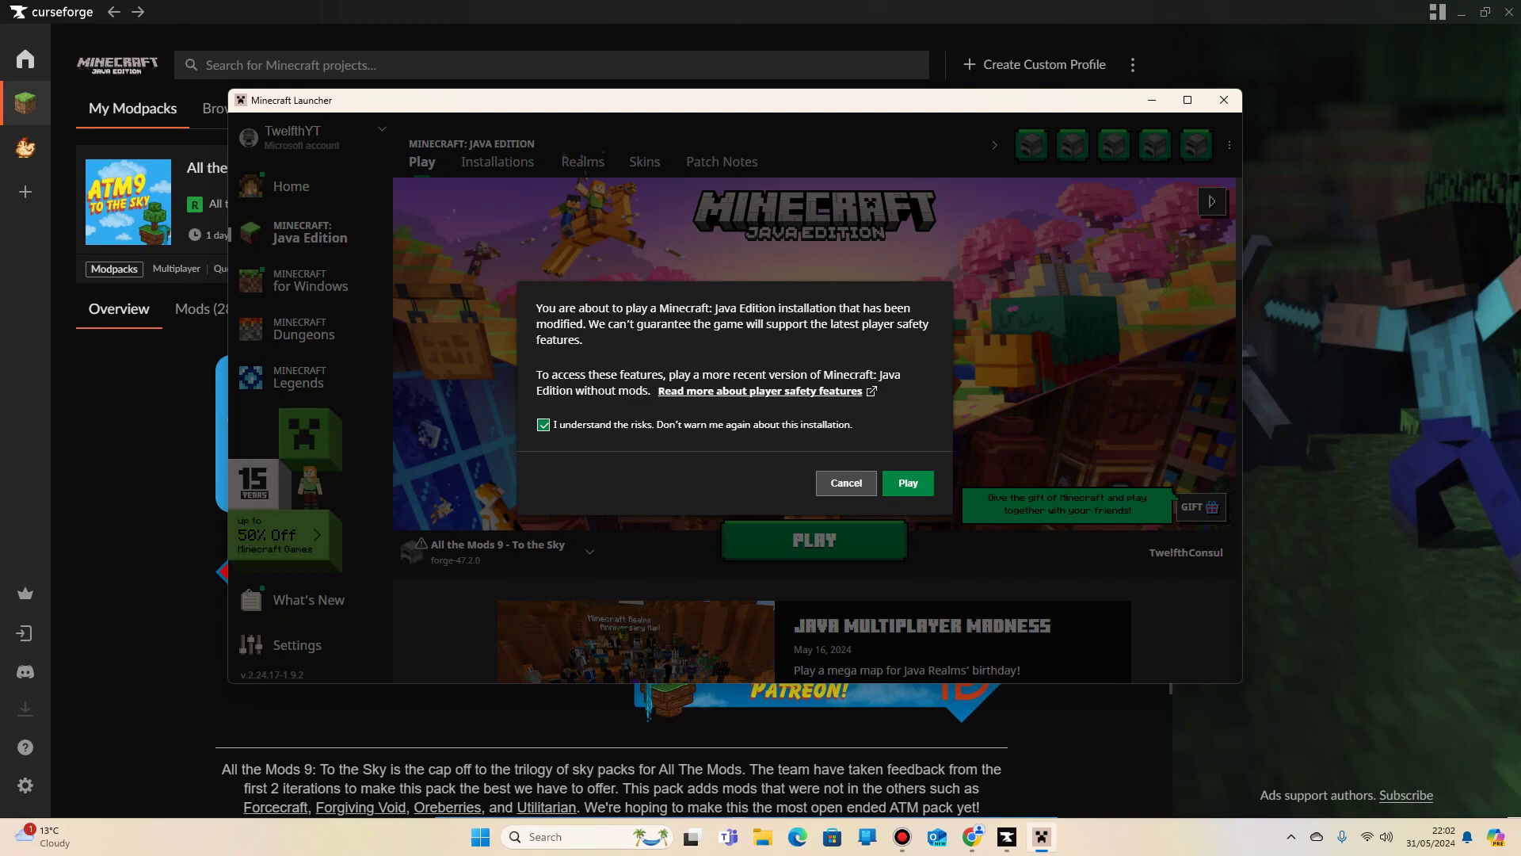
left_click(846, 483)
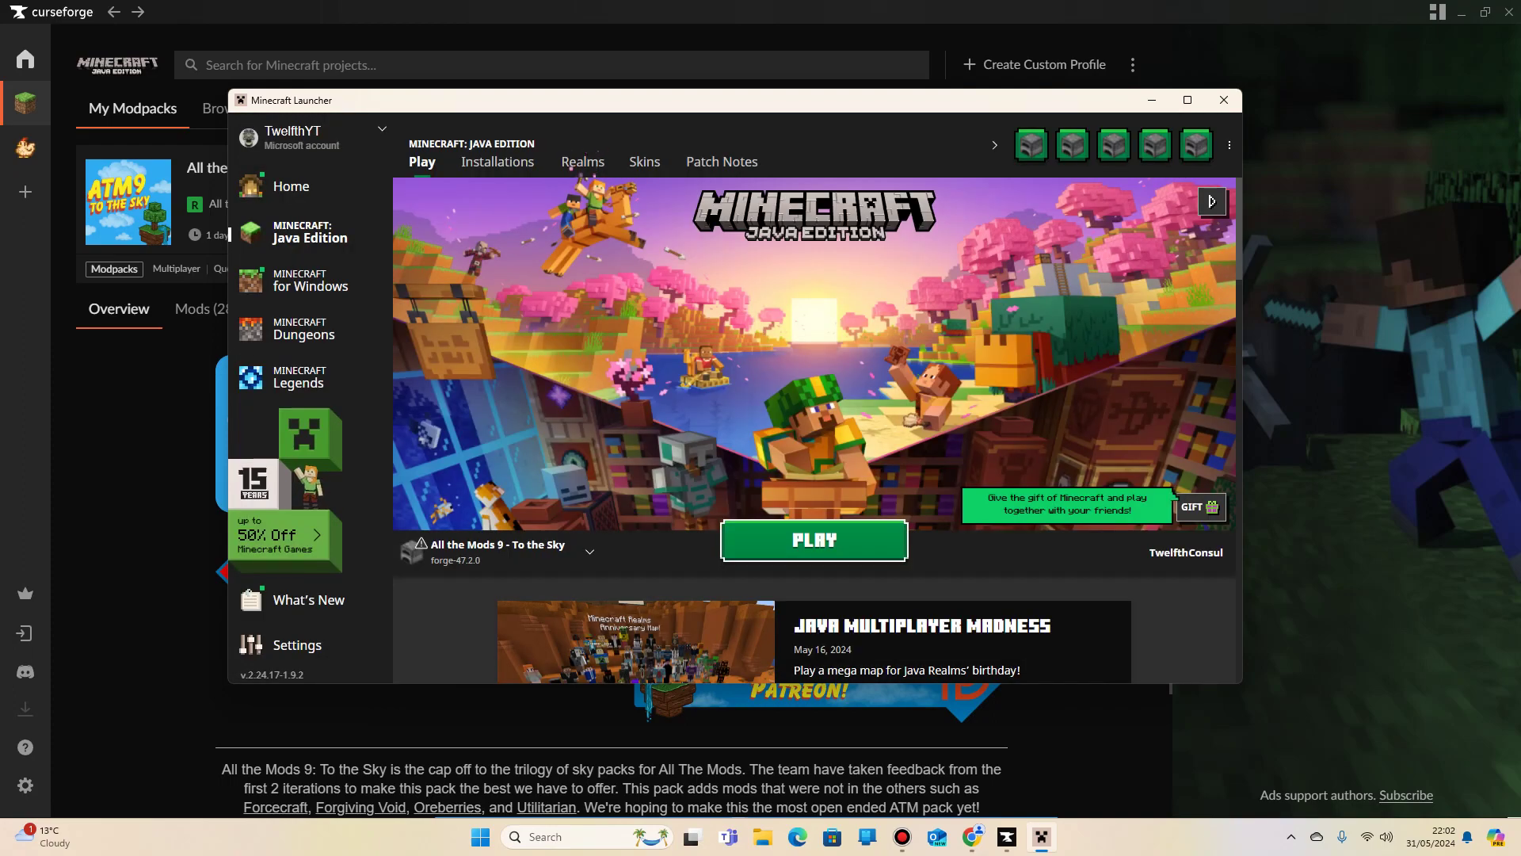